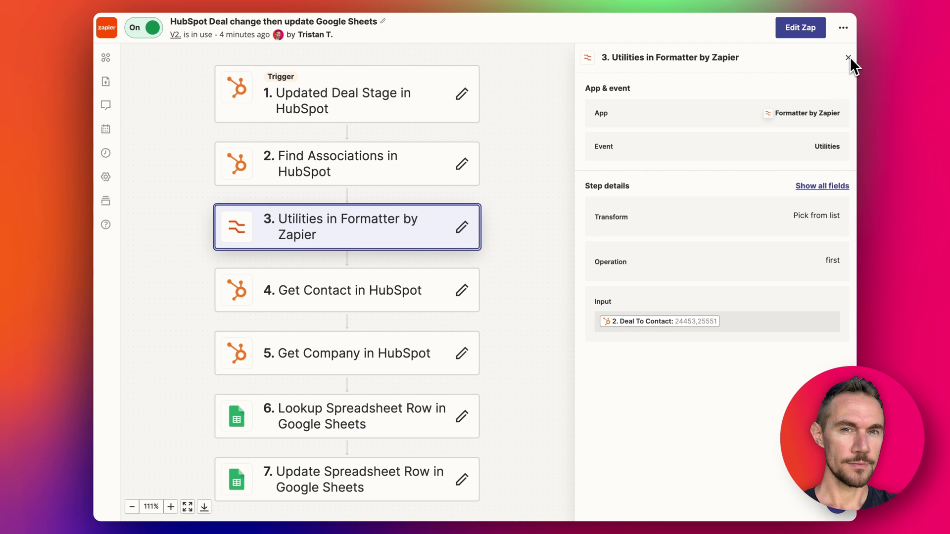
- Open the Zap as an editable draft and show step 3's App & event settings
left_click(801, 27)
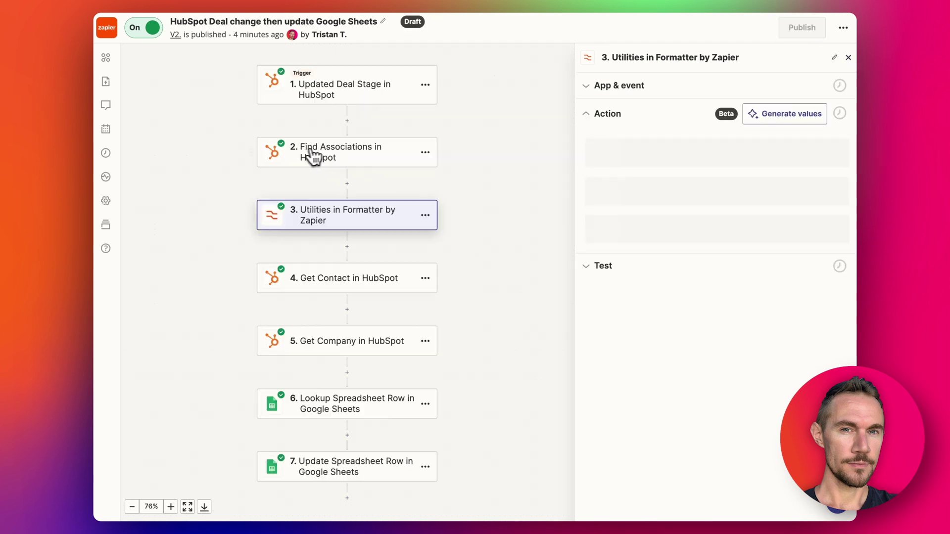
left_click(384, 219)
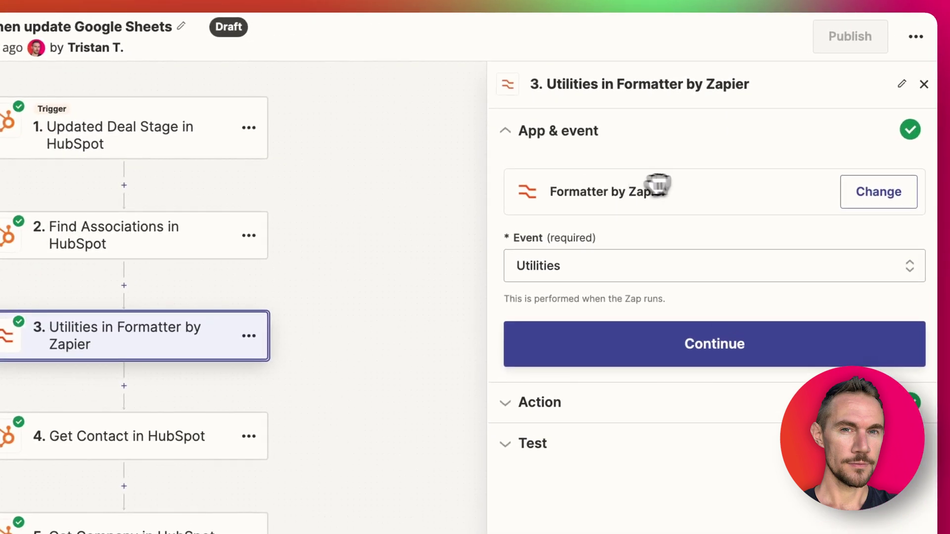
- Review the Change action app list and dismiss it, keeping Formatter by Zapier
left_click(886, 194)
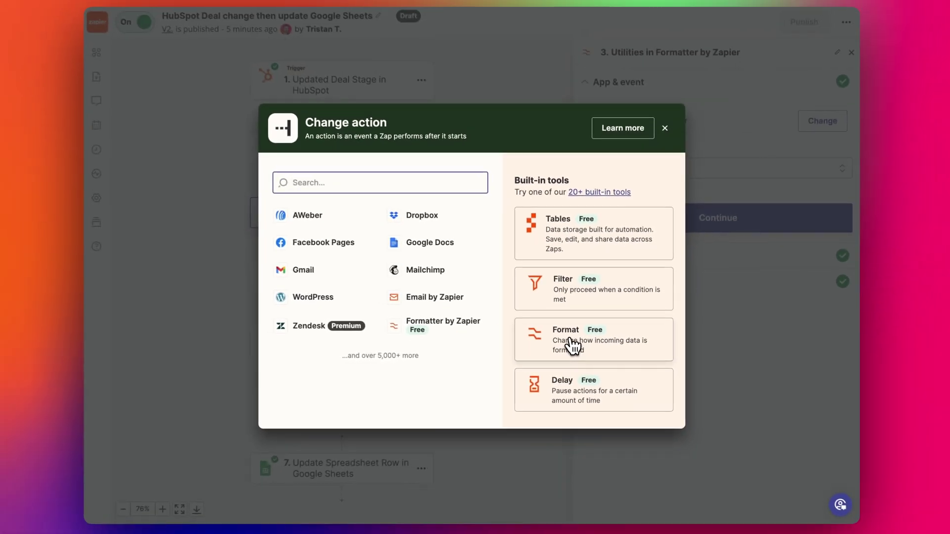
left_click(573, 343)
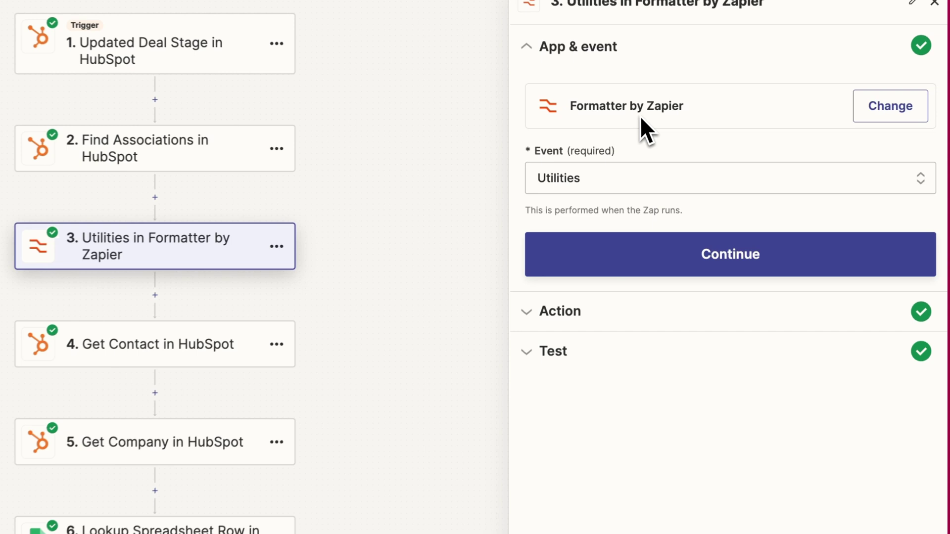
- Change step 3's Formatter event to Date / Time and continue to the Action settings
left_click(632, 172)
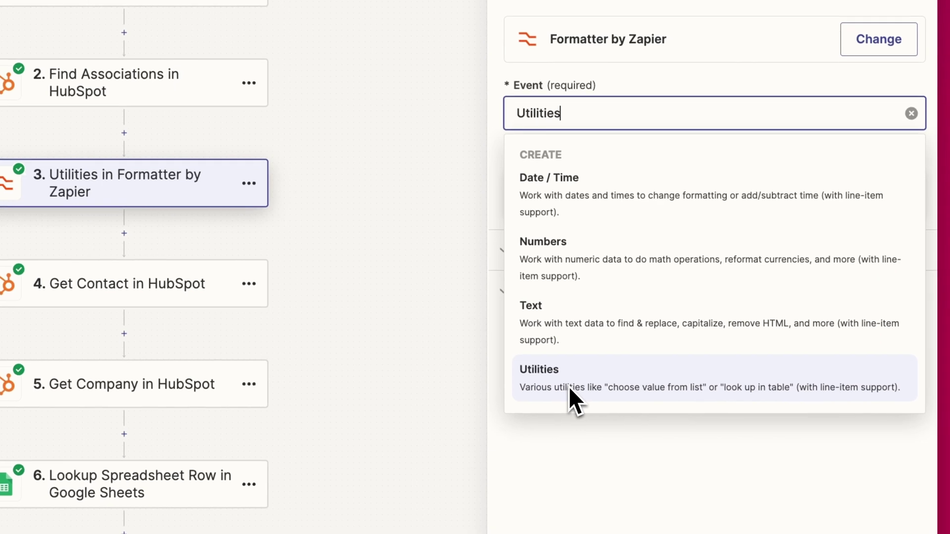
left_click(601, 211)
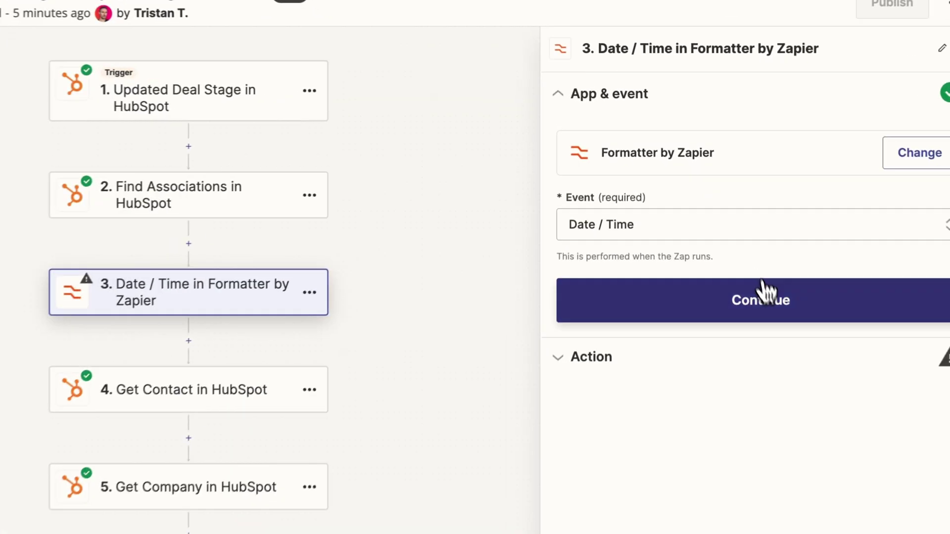
left_click(719, 218)
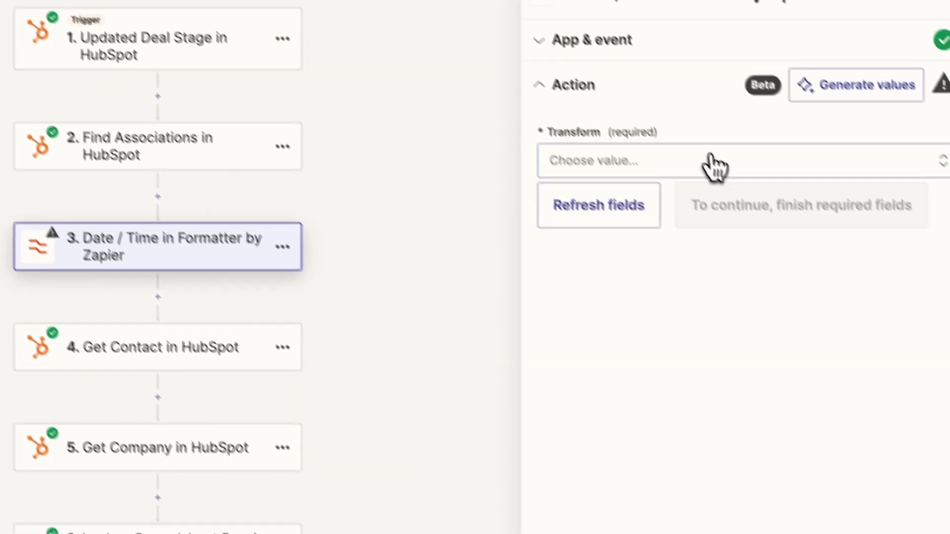
- Choose Add/Subtract Time as the Date / Time step's Transform
left_click(638, 132)
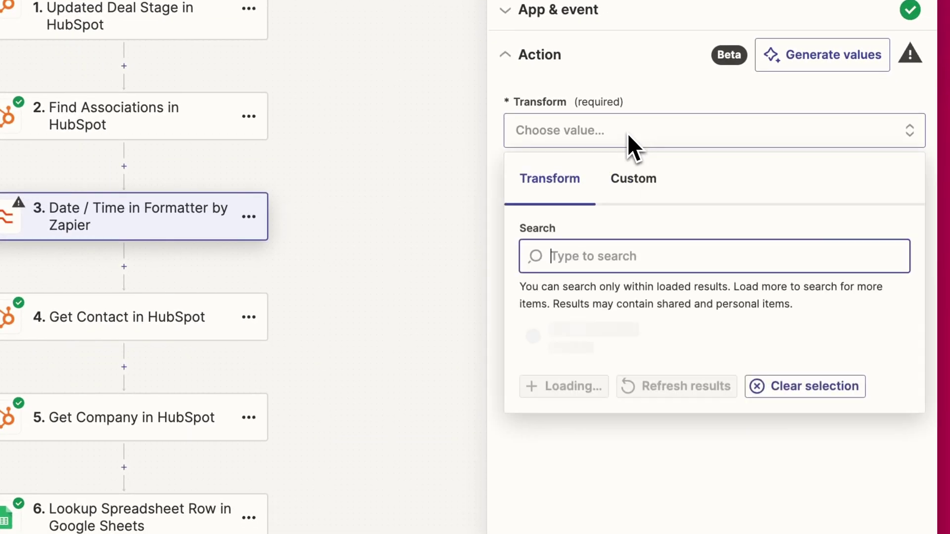
left_click(663, 384)
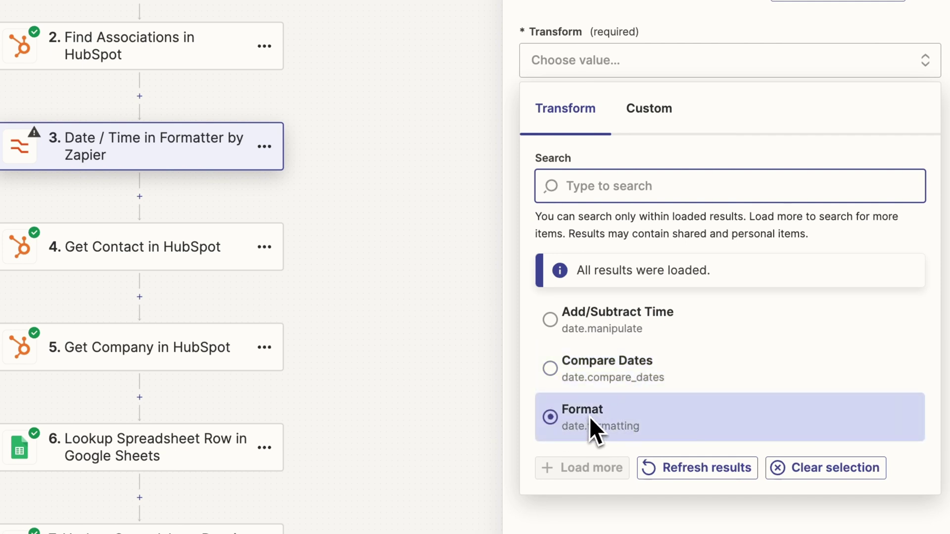
left_click(587, 317)
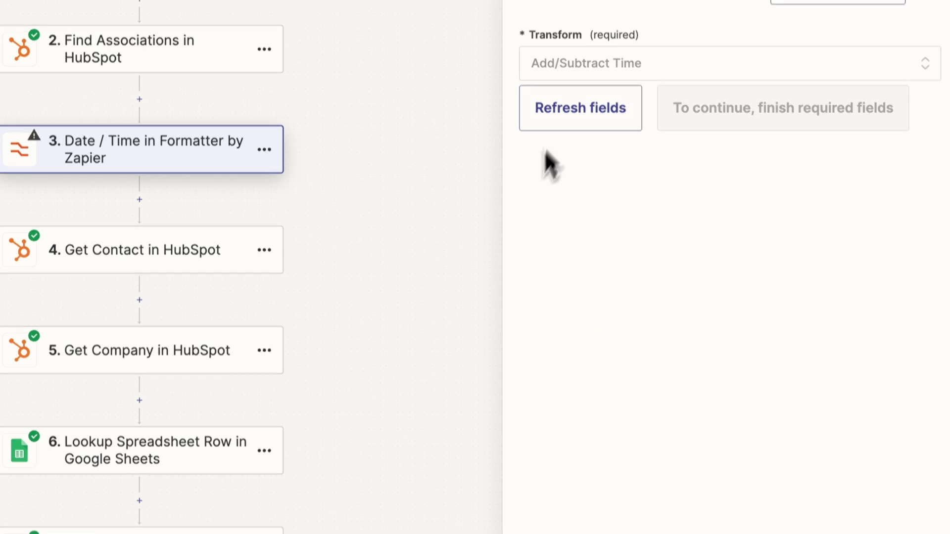
left_click(575, 165)
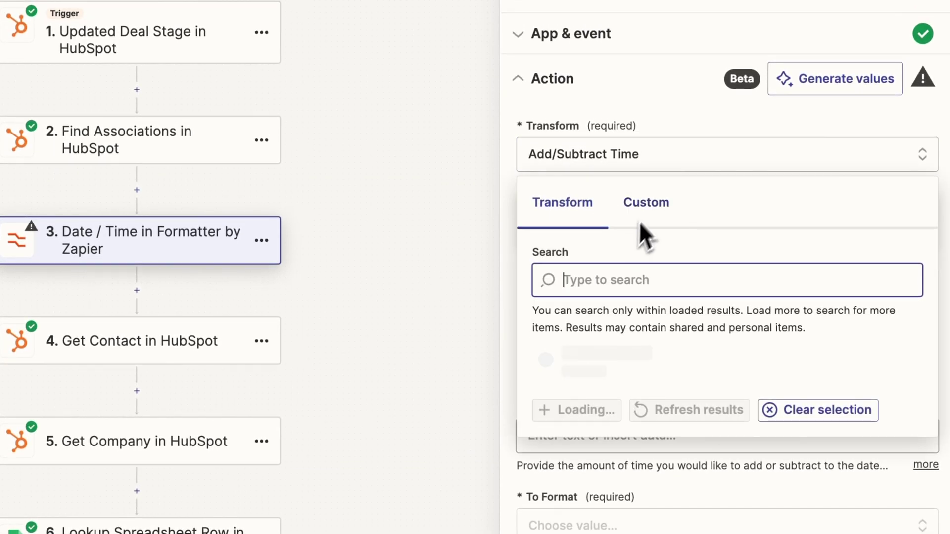
left_click(604, 329)
- Insert the trigger's 'Deal information: Create Date' into the Input field
left_click(663, 376)
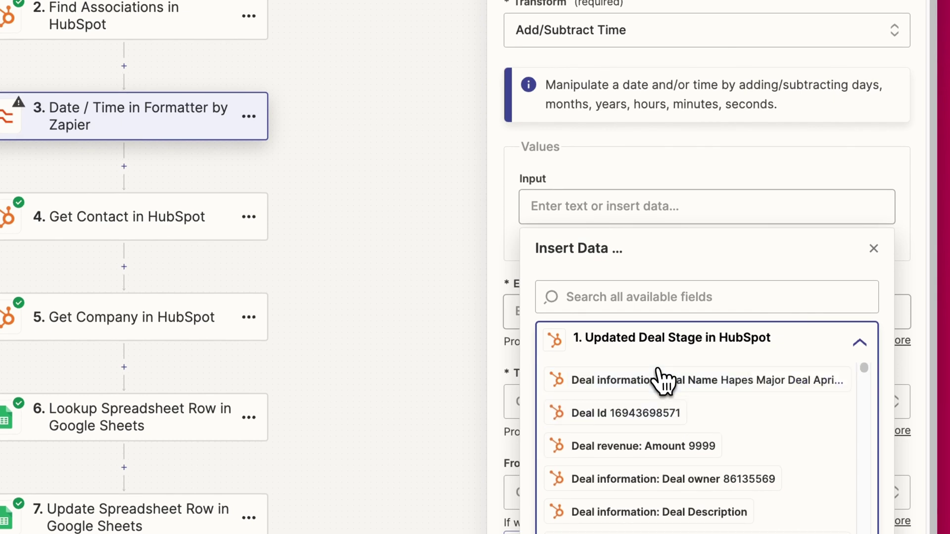
left_click(620, 297)
type("creat")
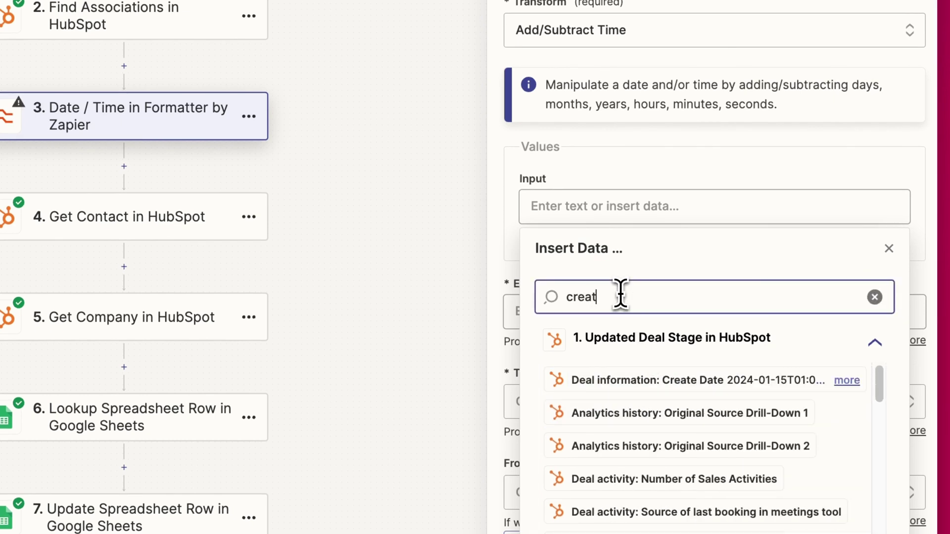
left_click(651, 387)
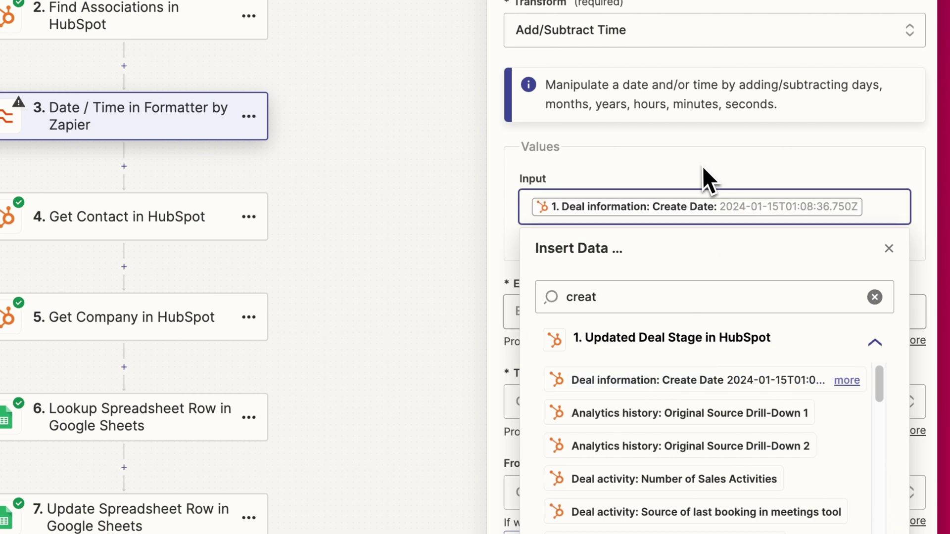
left_click(714, 173)
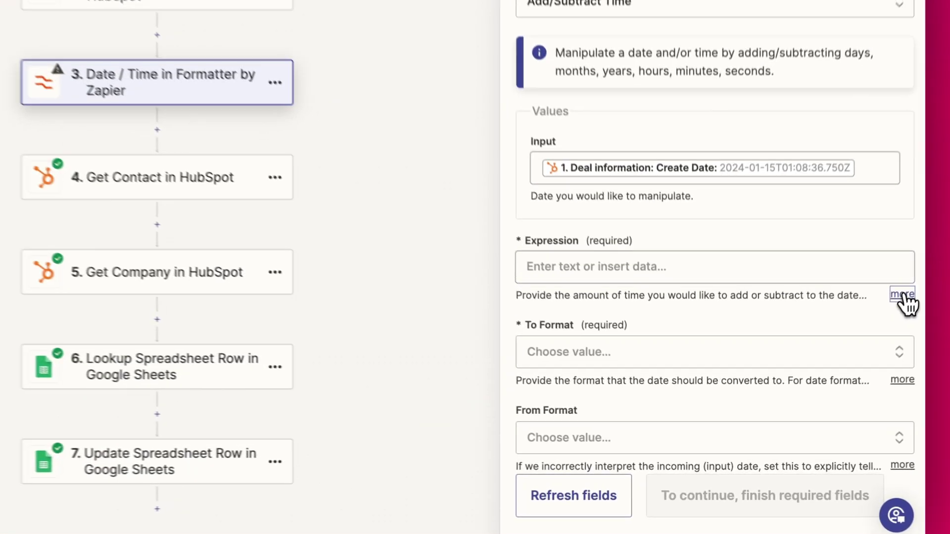
- Copy the '+1 month -2 days' example from the Expression help
left_click(839, 356)
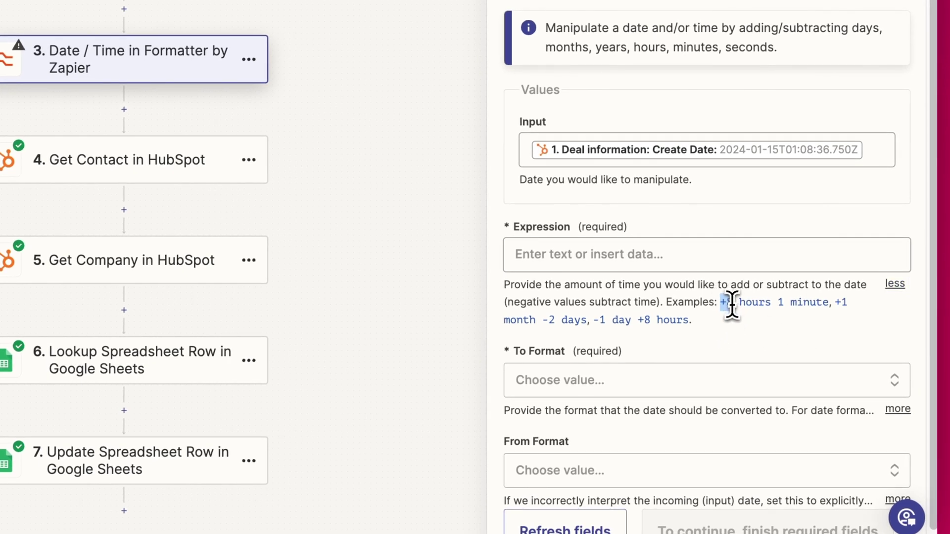
left_click_drag(732, 305, 771, 302)
left_click(551, 314)
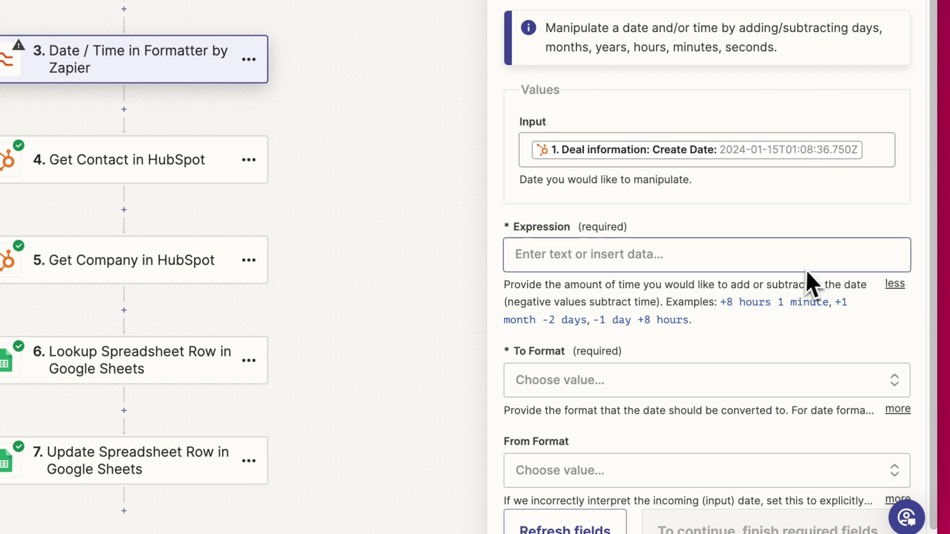
left_click_drag(723, 303, 826, 293)
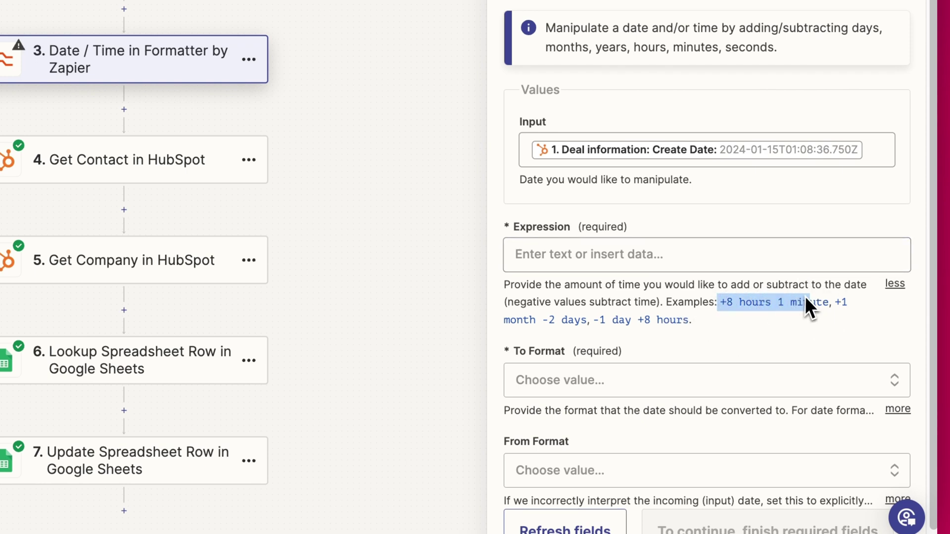
left_click(826, 293)
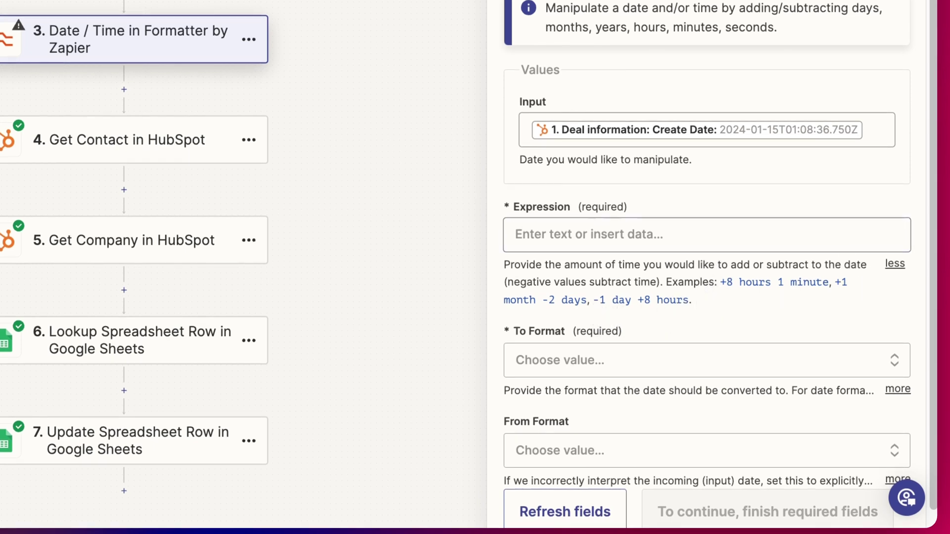
left_click_drag(836, 282, 588, 308)
key("ctrl+c")
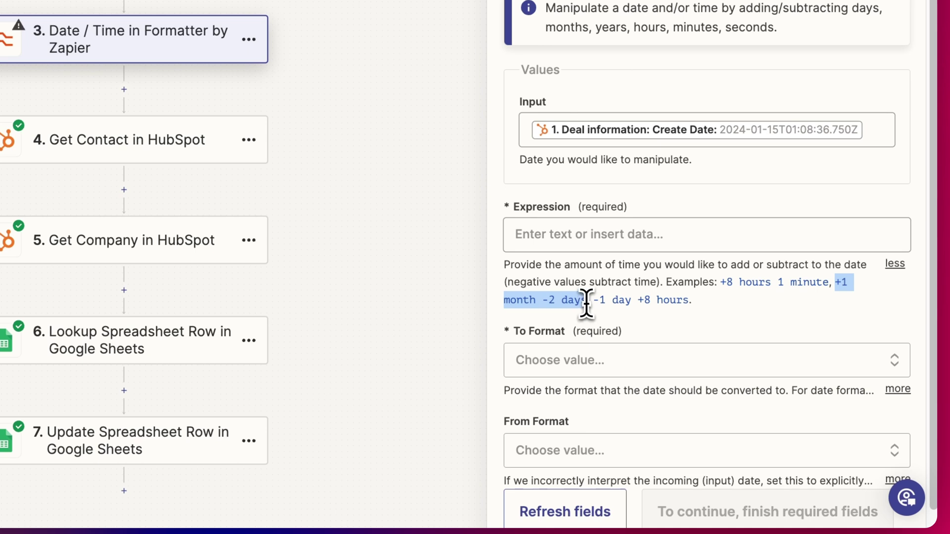
- Paste the example into Expression and edit it to '+2 months -1 day'
left_click(554, 248)
key("ctrl+v")
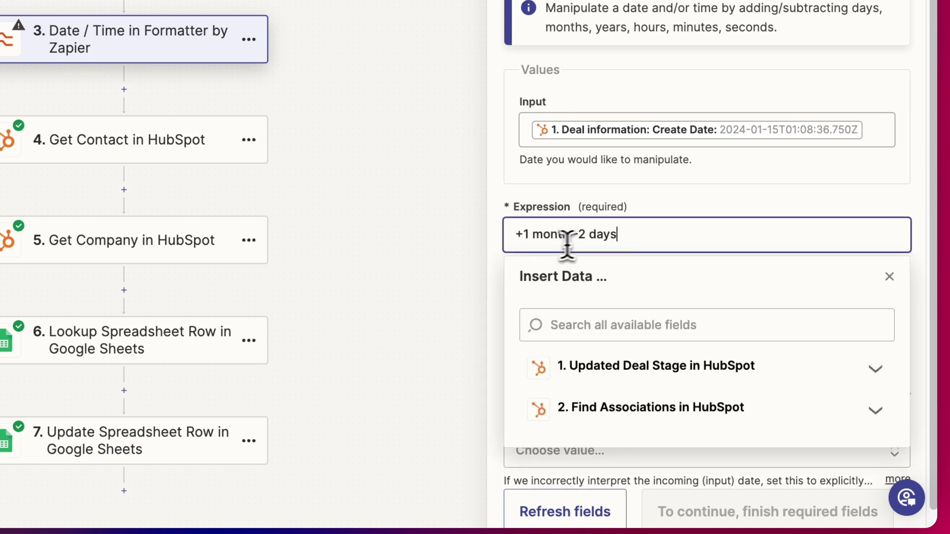
left_click(587, 235)
key("BackSpace")
type("2")
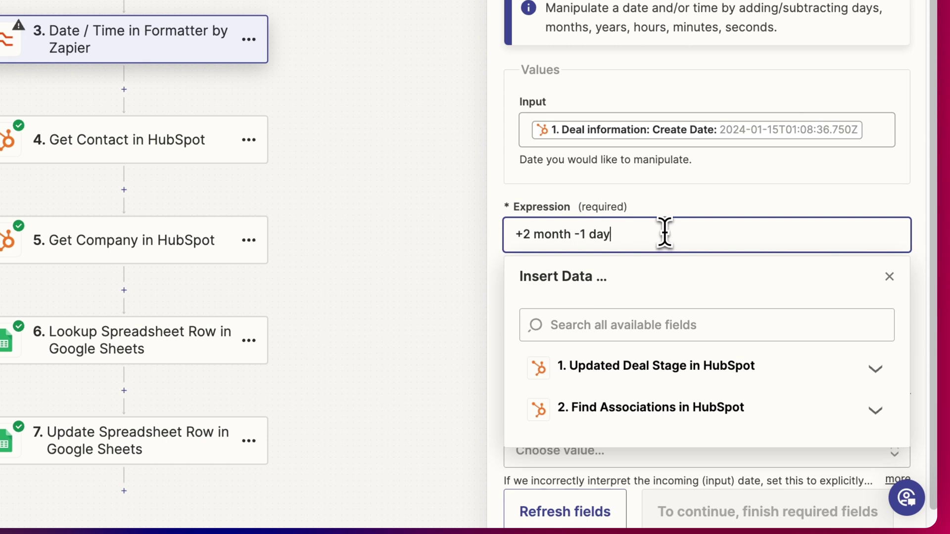
key("Left")
key("Left")
key("Left")
type("s")
scroll(657, 240, "down", 1)
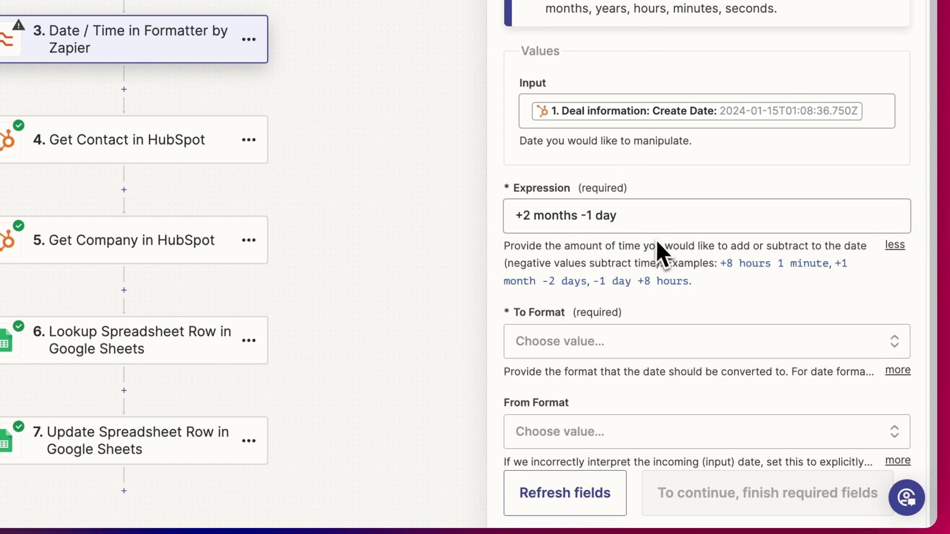
- Try several preset To Format options, ending on MM/DD/YYYY
left_click(610, 345)
scroll(610, 343, "down", 3)
scroll(610, 340, "down", 1)
scroll(613, 347, "down", 1)
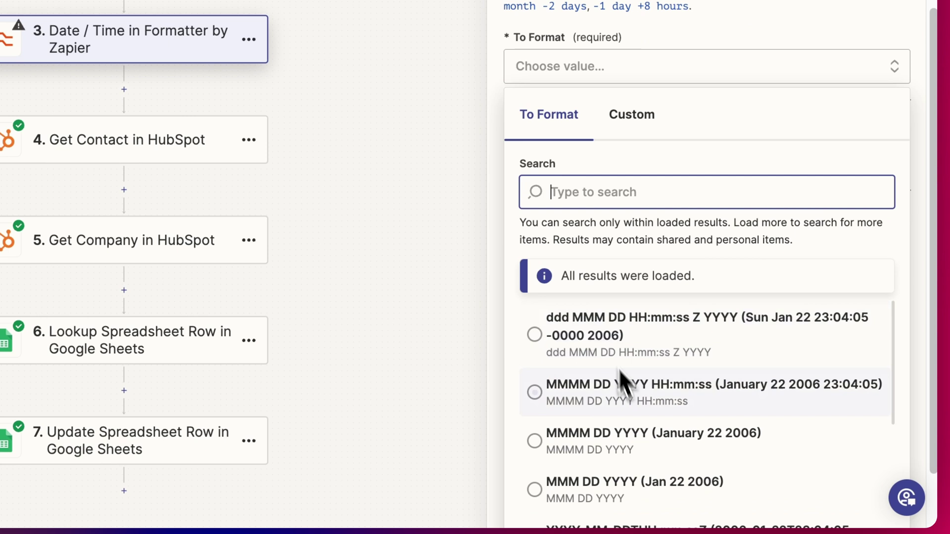
scroll(624, 386, "down", 5)
left_click(633, 398)
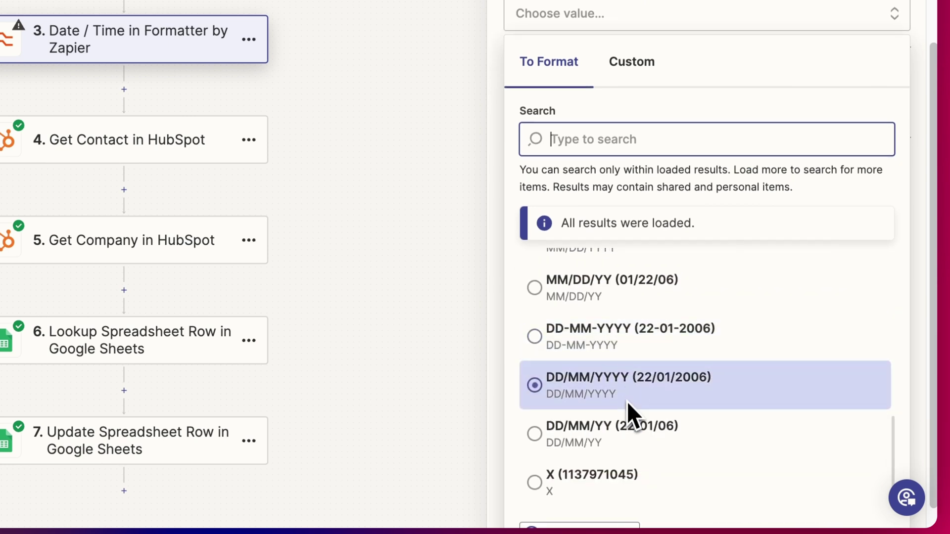
scroll(627, 403, "down", 1)
left_click(681, 416)
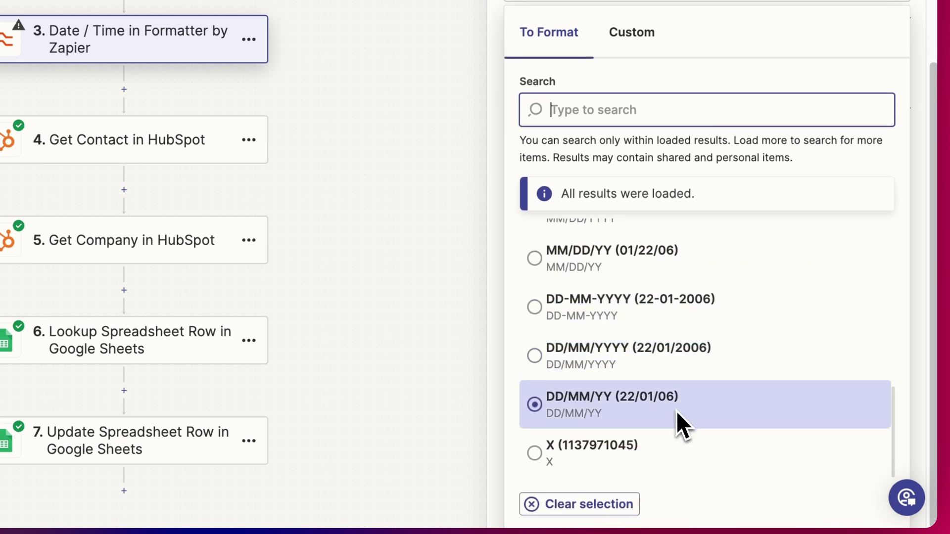
left_click(623, 373)
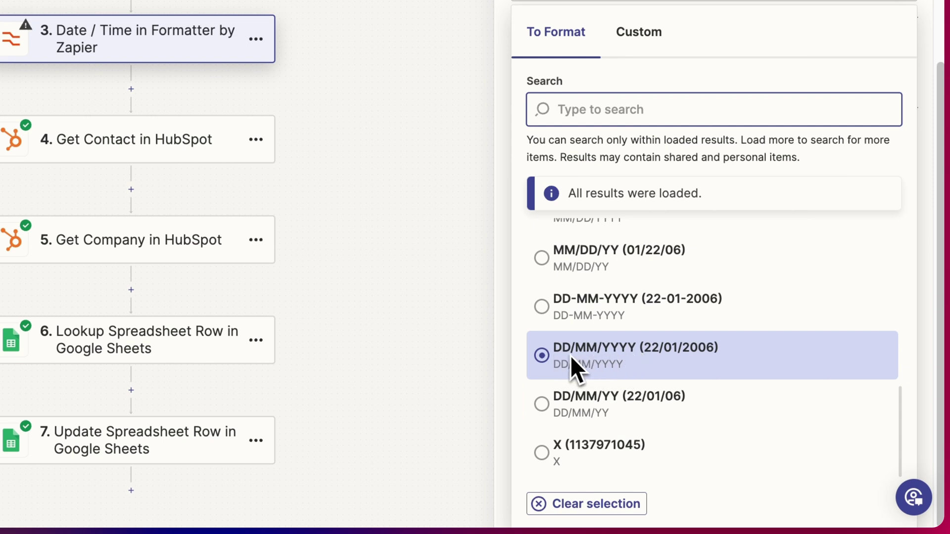
left_click(605, 300)
scroll(600, 282, "up", 1)
left_click(600, 276)
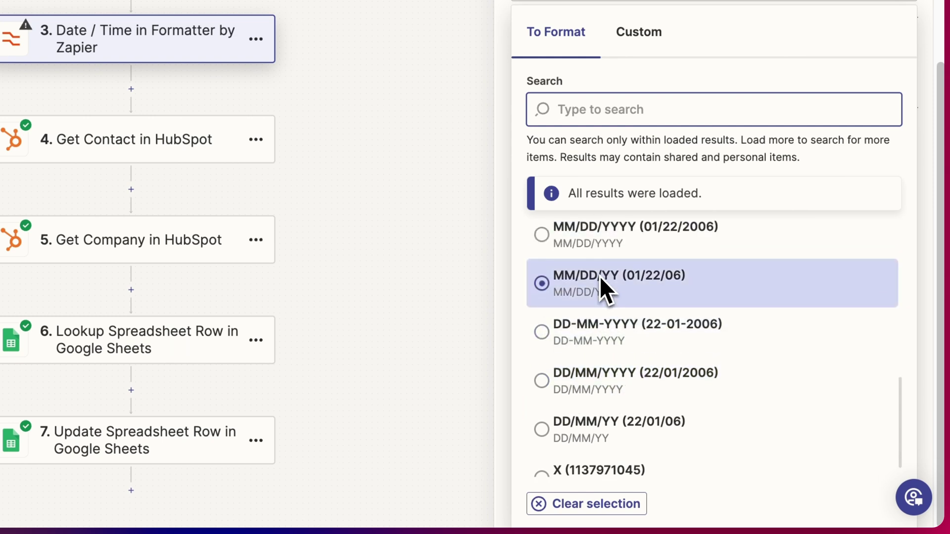
scroll(598, 280, "up", 1)
left_click(598, 281)
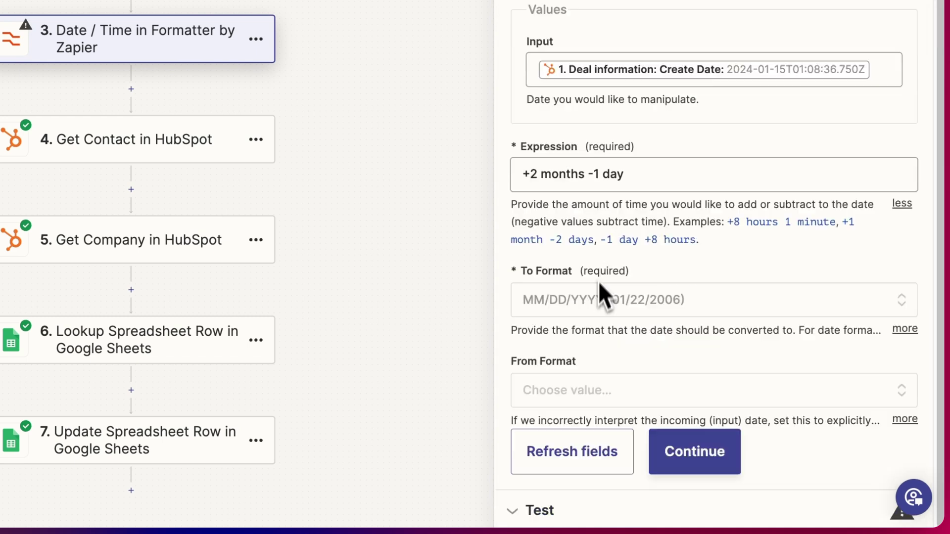
- Enter the custom To Format YYMMDD instead
left_click(647, 332)
left_click(636, 386)
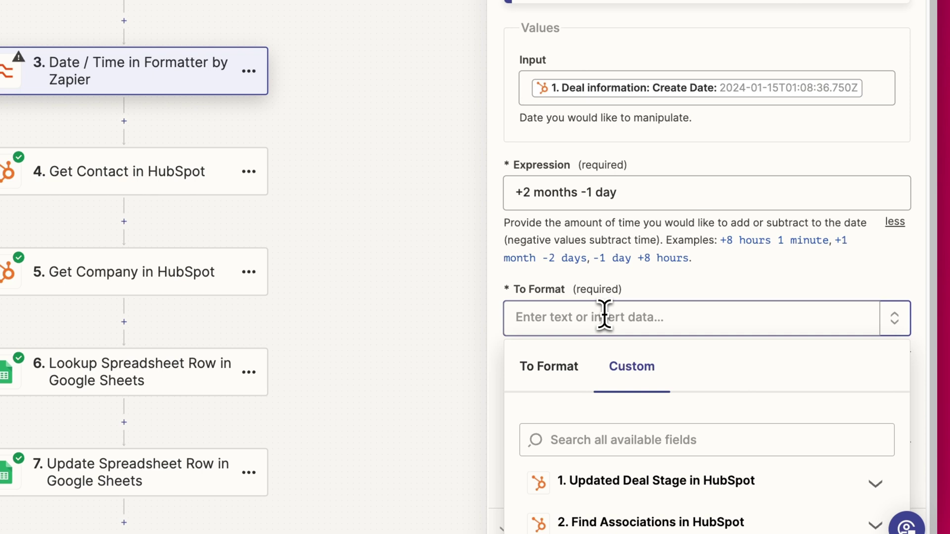
type("YYMMDD")
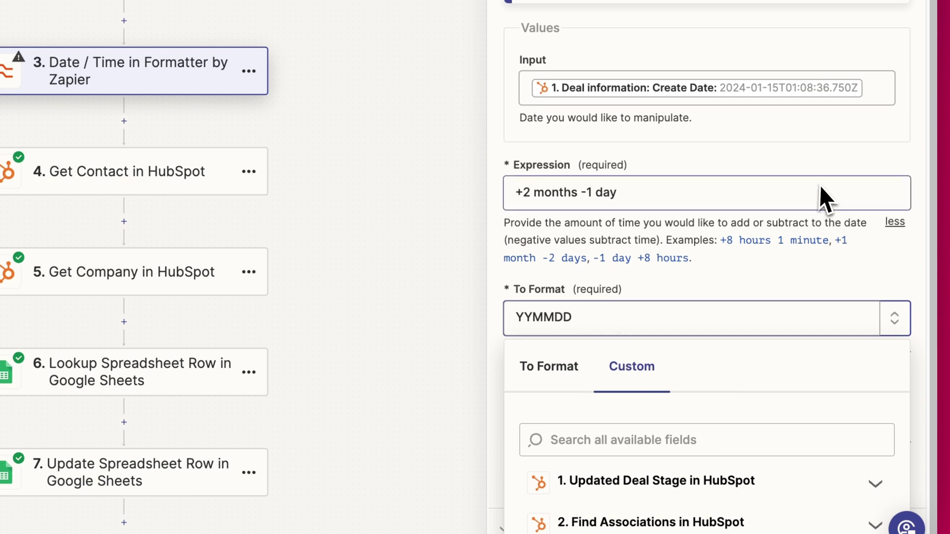
left_click(792, 268)
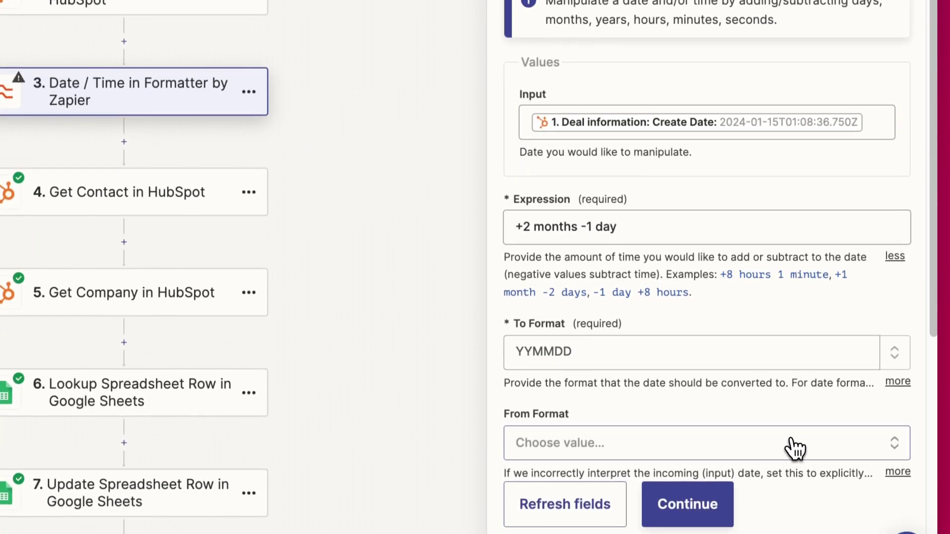
- Set the From Format to YYYY-MM-DDTHH:mm:ssZ
left_click(796, 445)
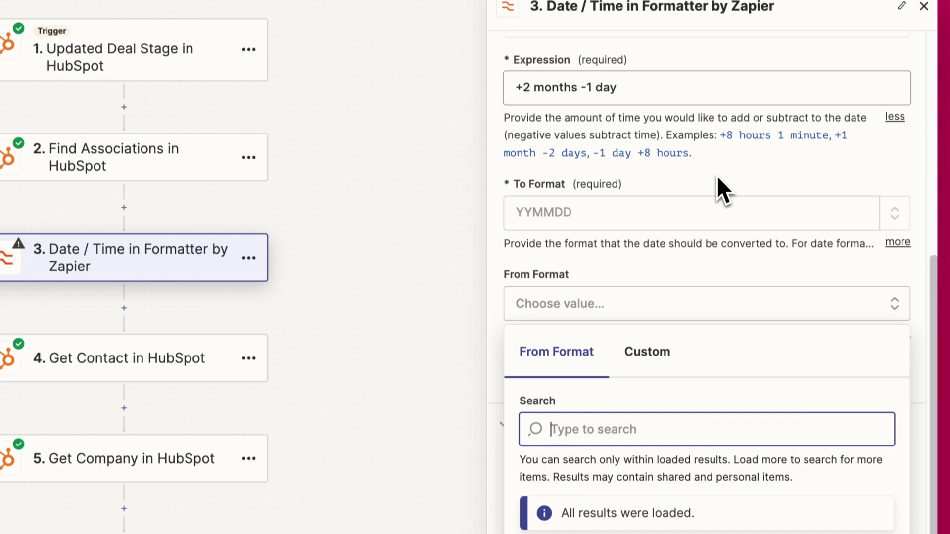
scroll(742, 174, "up", 2)
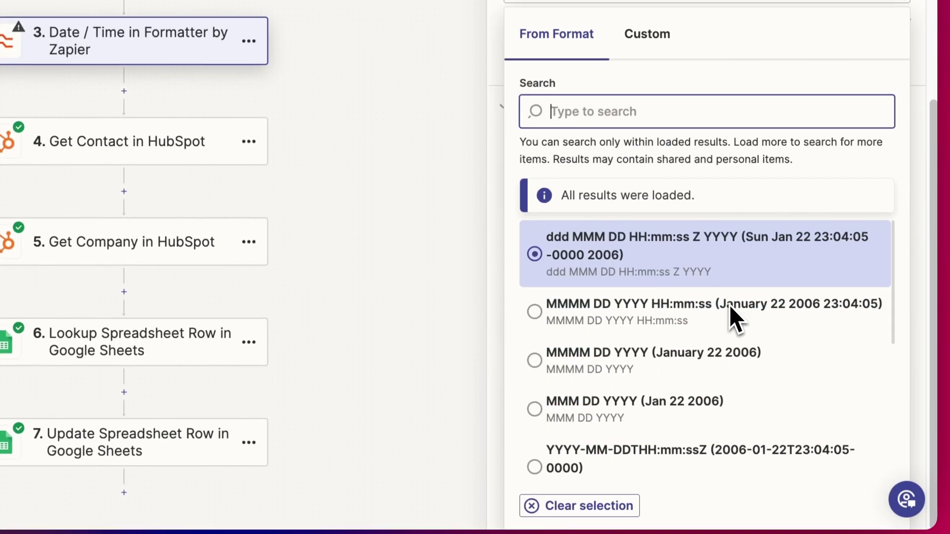
left_click(730, 312)
scroll(670, 314, "down", 2)
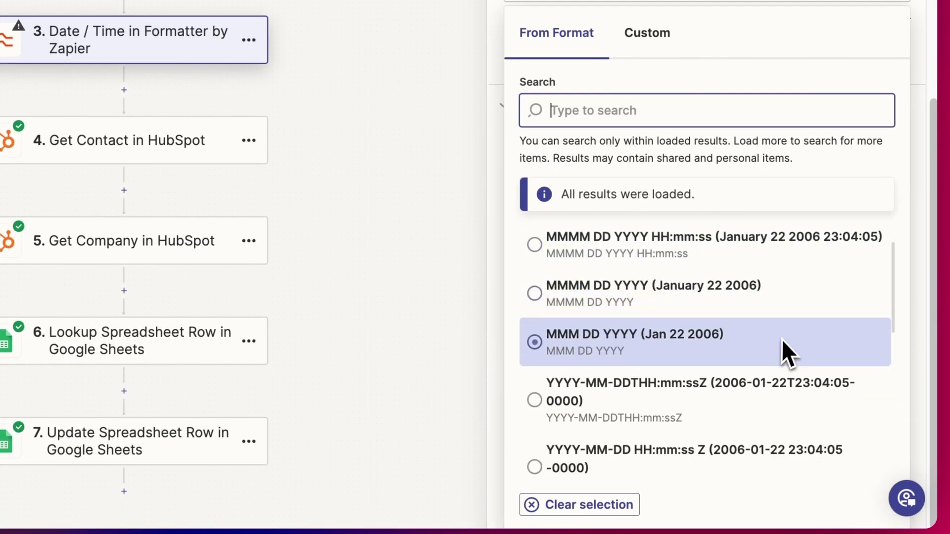
left_click(735, 374)
scroll(693, 379, "down", 1)
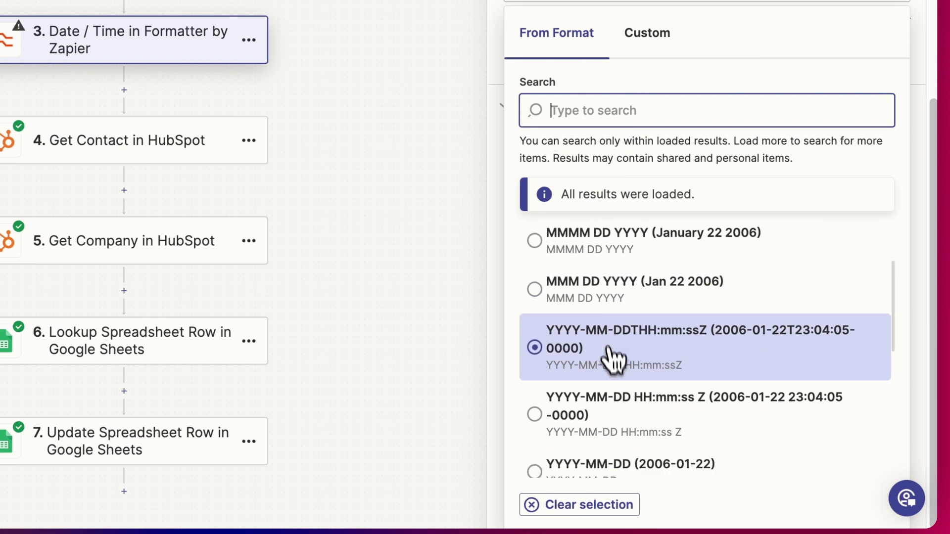
left_click(648, 342)
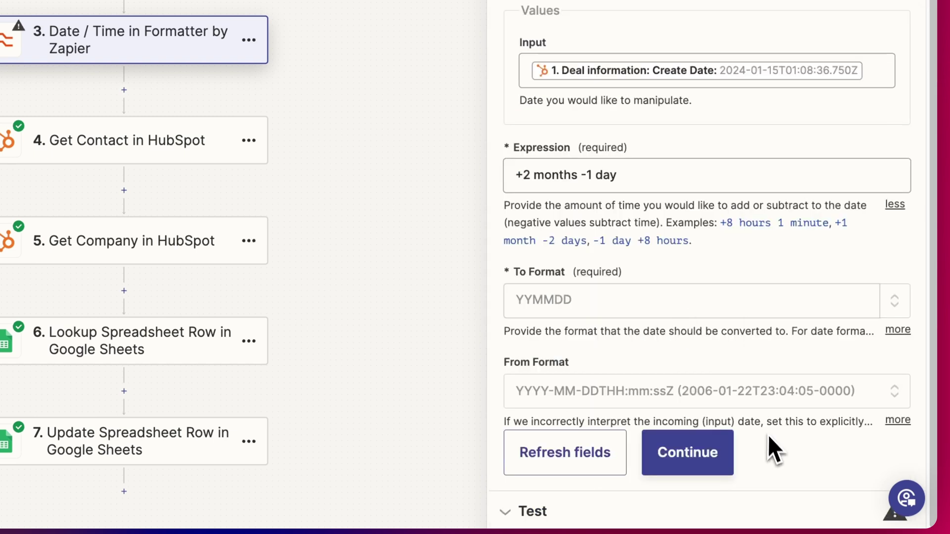
- Continue to testing and run the step, which outputs 240314
left_click(727, 460)
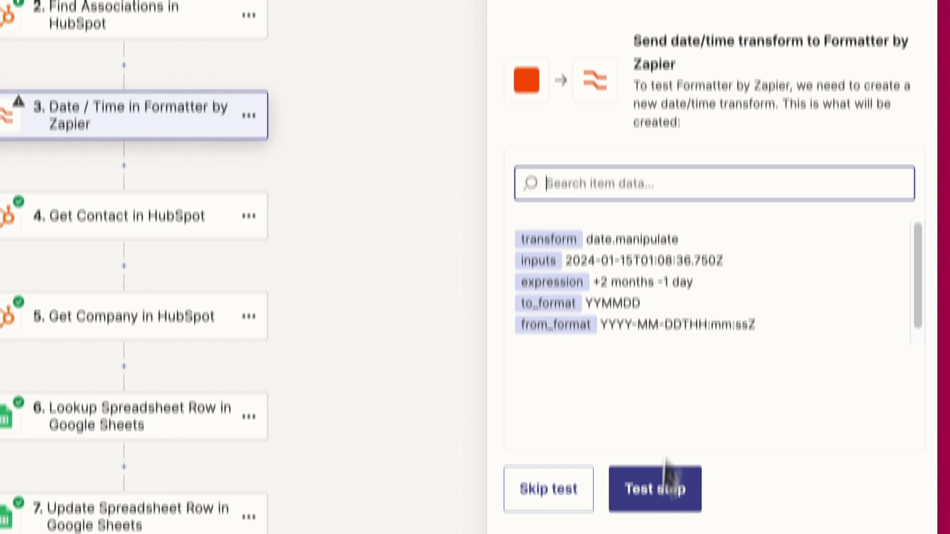
left_click(639, 415)
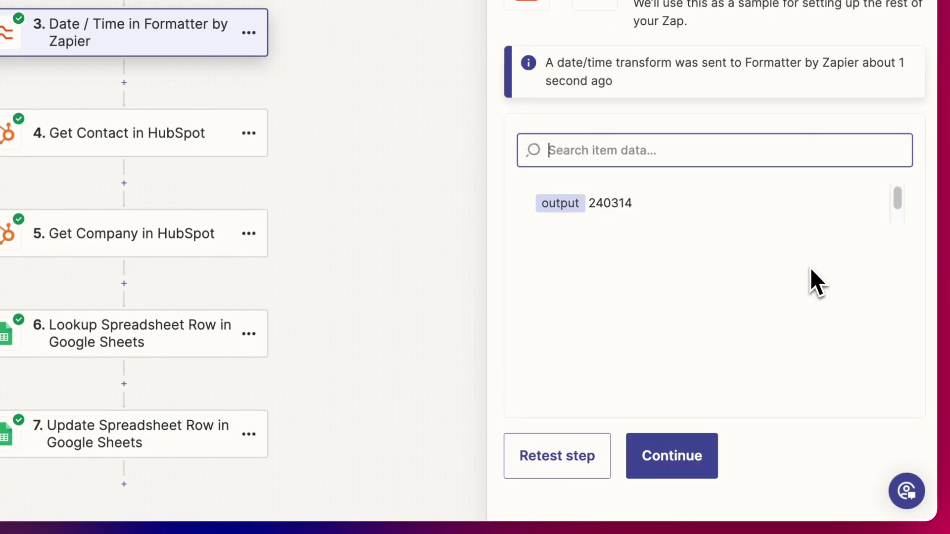
left_click(594, 203)
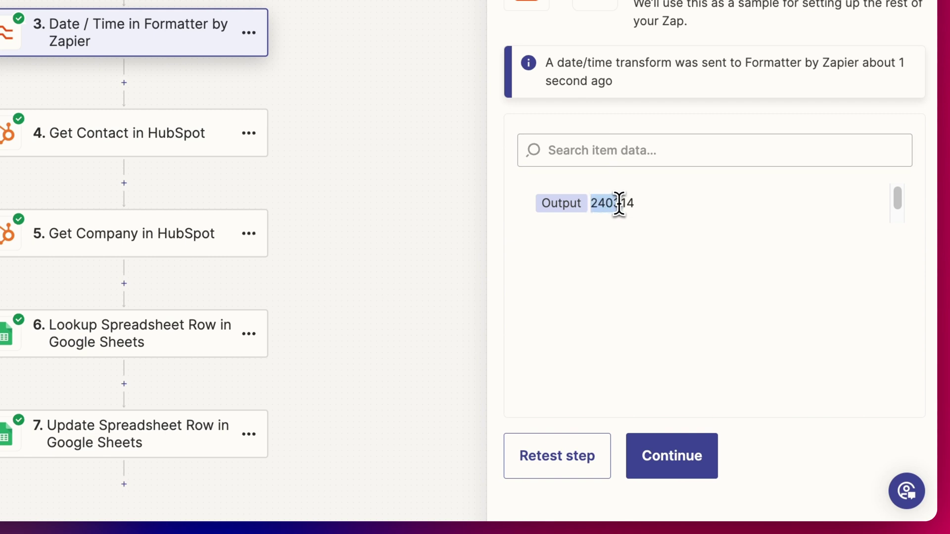
left_click(669, 203)
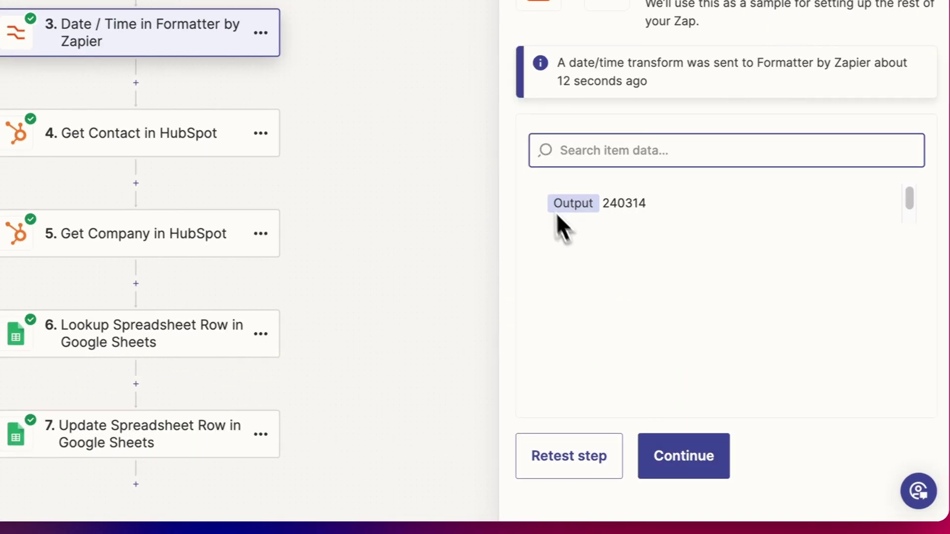
- Retest to confirm 240314, then reopen the Date / Time in Formatter step
left_click(566, 463)
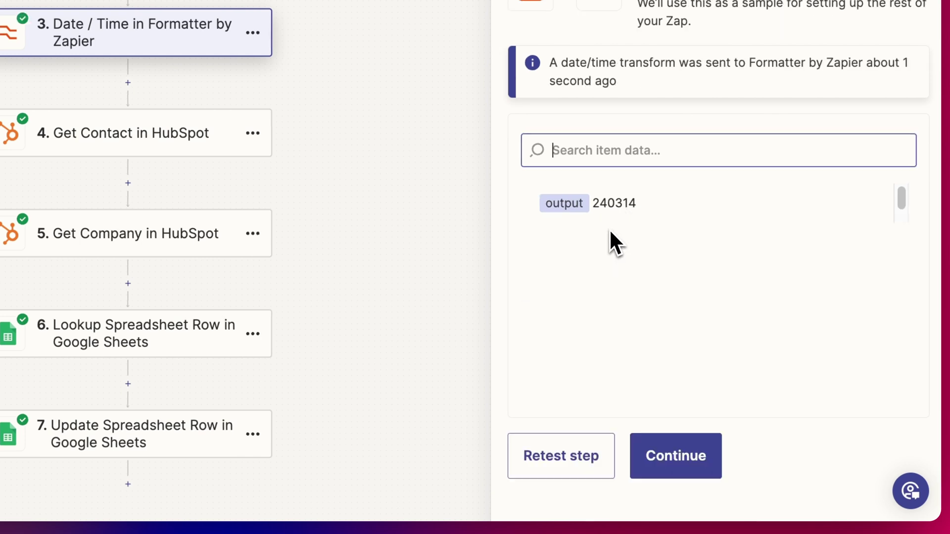
left_click(596, 452)
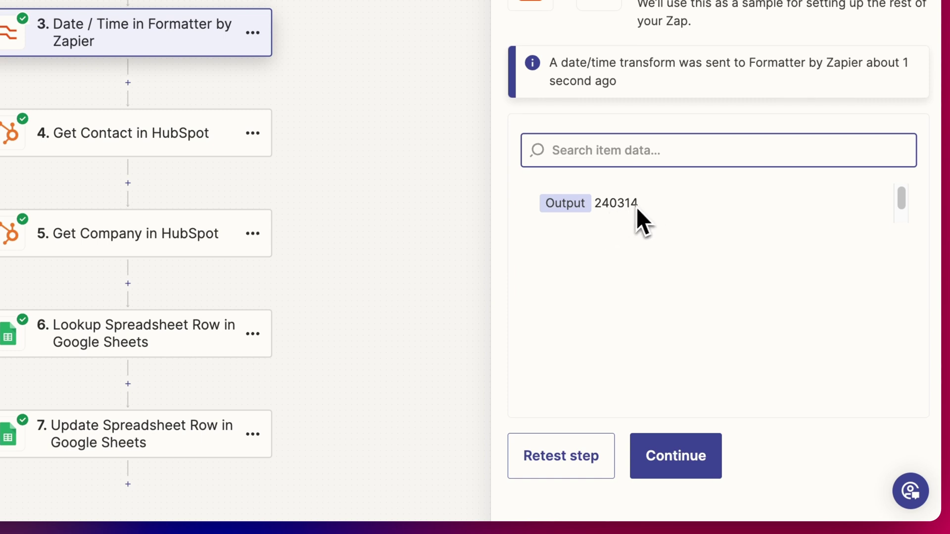
left_click_drag(637, 208, 632, 203)
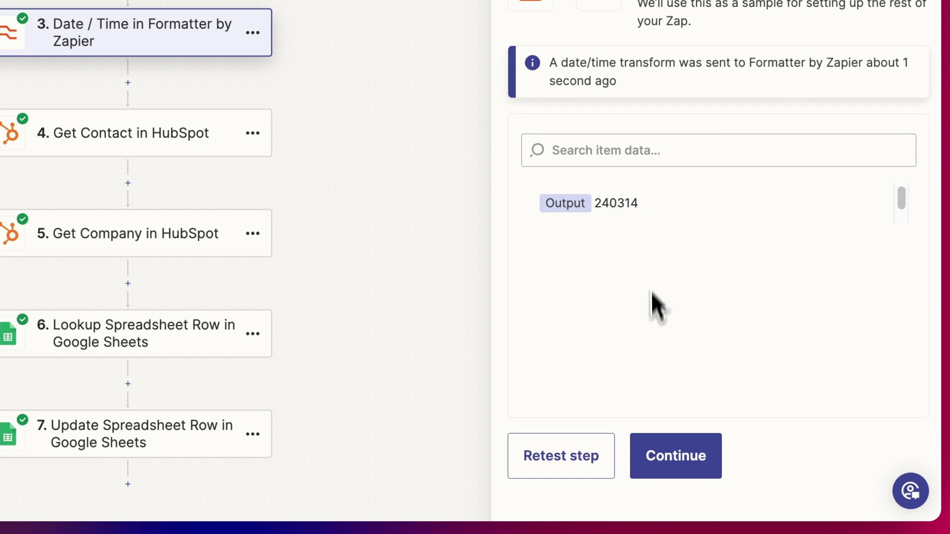
left_click(700, 465)
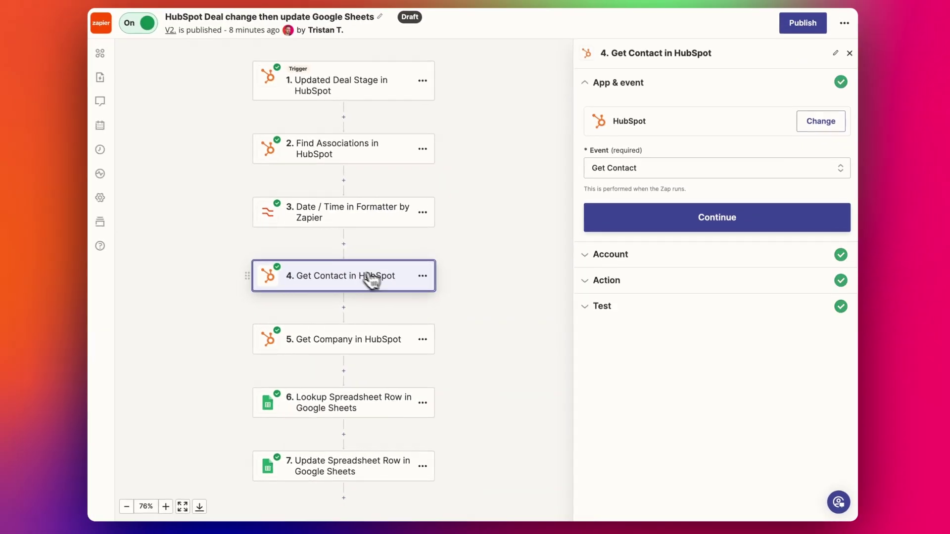
left_click(340, 211)
- Switch the transform to Compare Dates and remove the leftover extra fields
left_click(656, 217)
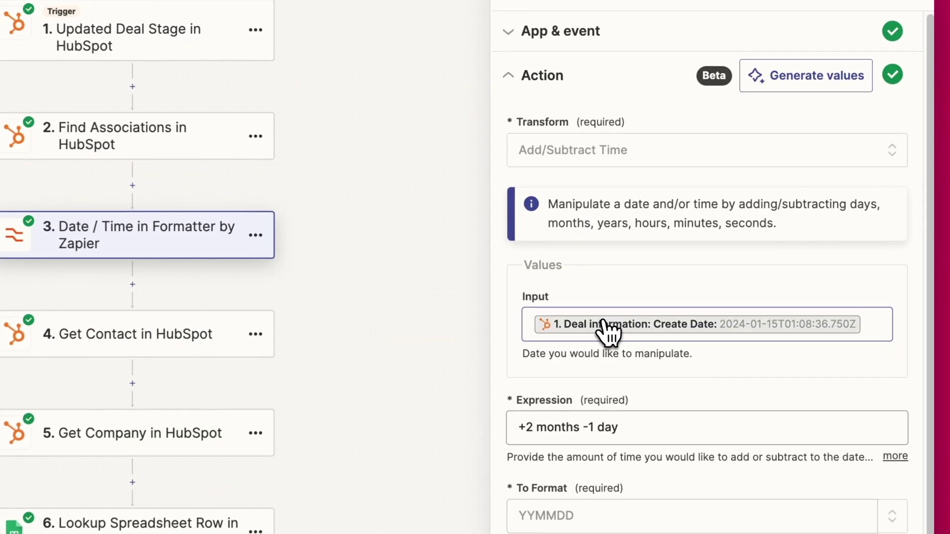
left_click(627, 152)
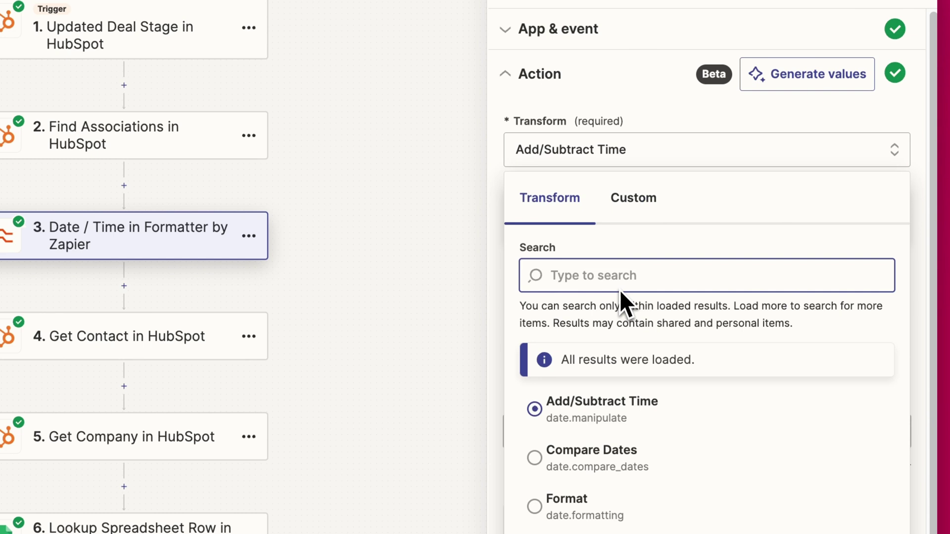
scroll(600, 420, "down", 2)
left_click(590, 412)
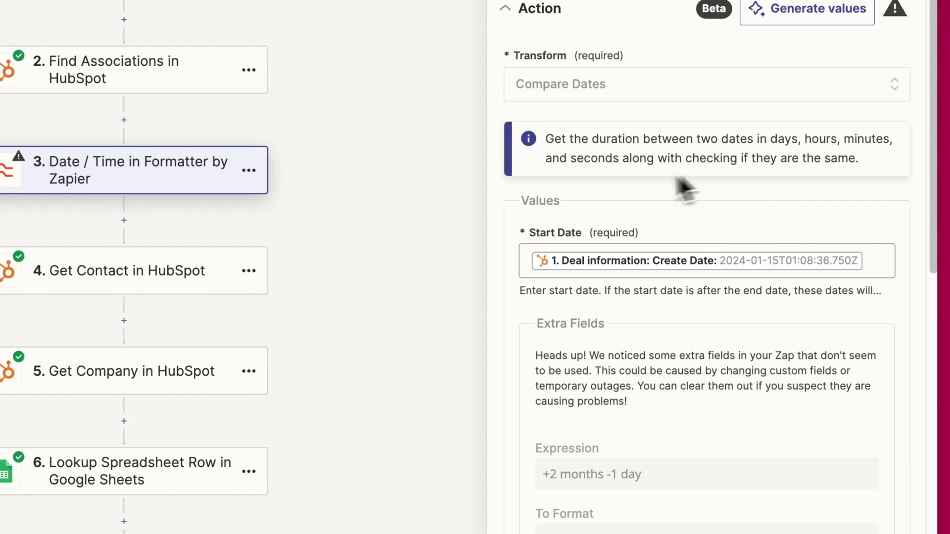
scroll(792, 163, "down", 1)
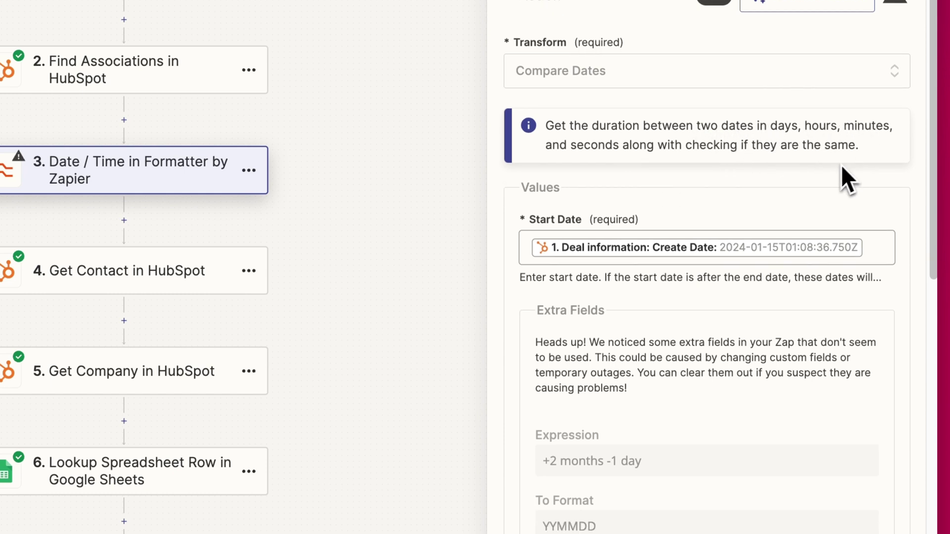
scroll(842, 166, "down", 1)
scroll(737, 243, "down", 2)
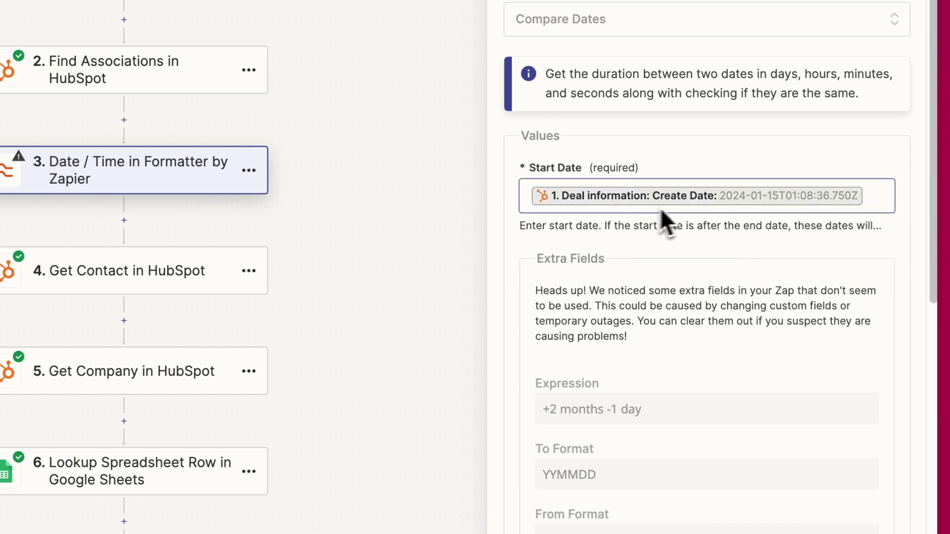
scroll(664, 237, "down", 3)
left_click(663, 511)
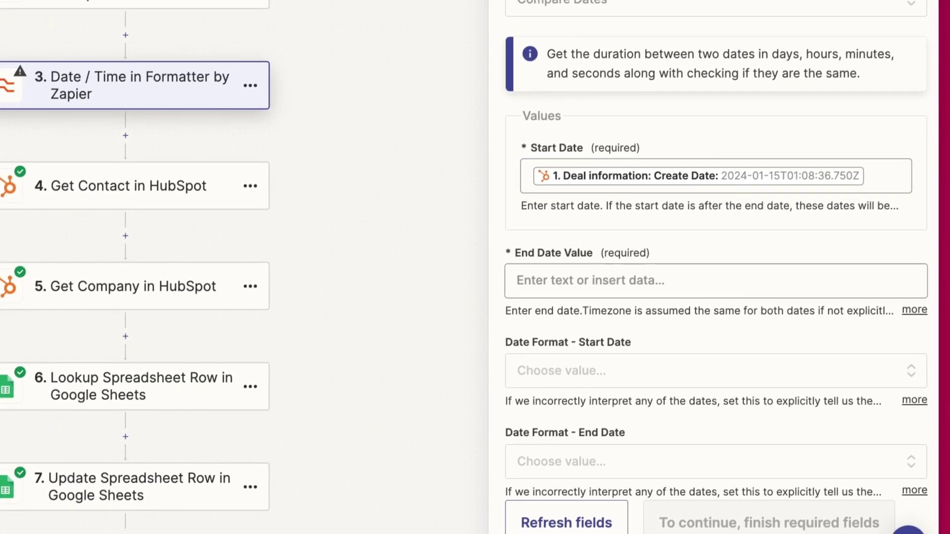
- Fill the End Date Value with the deal's Last Modified Date
left_click(578, 282)
left_click(587, 374)
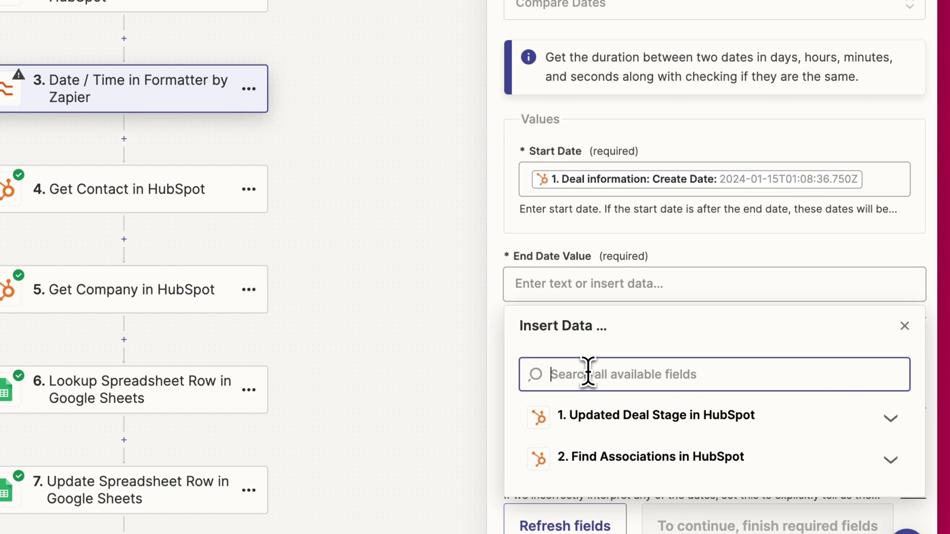
type("last m")
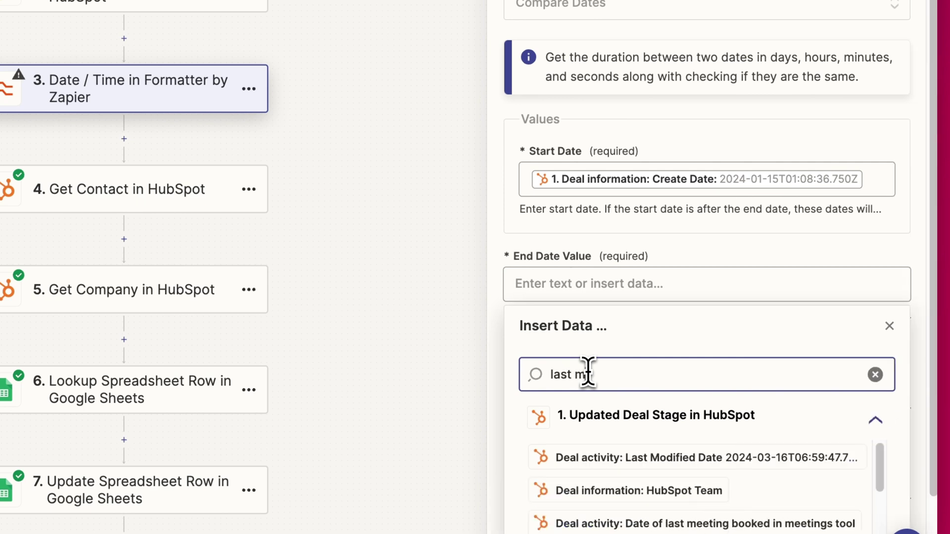
scroll(603, 360, "down", 2)
left_click(640, 376)
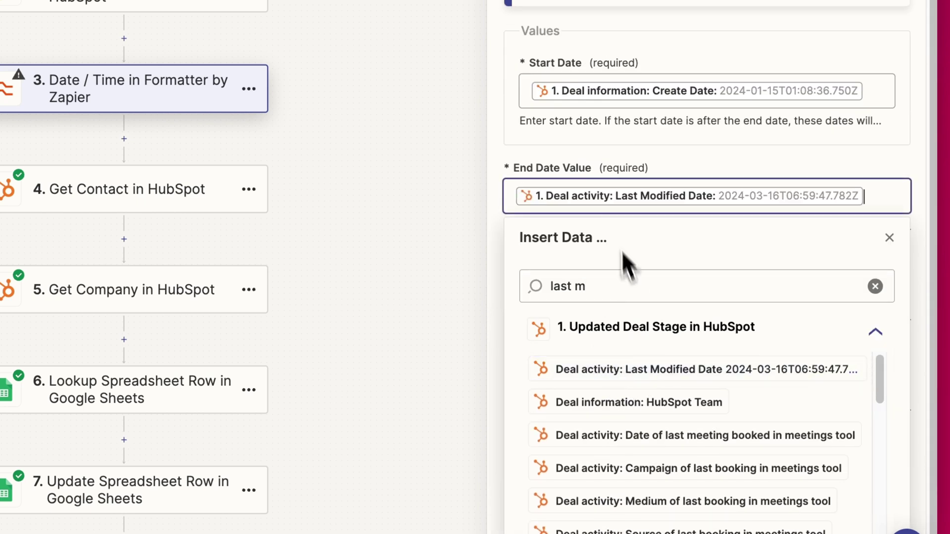
left_click(622, 165)
- Set start and end date formats to YYYY-MM-DDTHH:mm:ssZ and test, getting 61 days
scroll(737, 277, "down", 1)
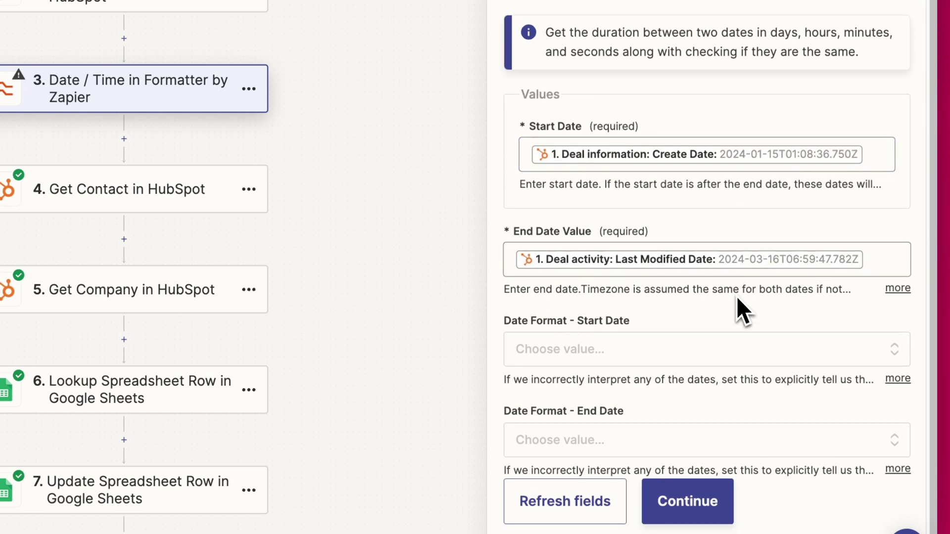
left_click(614, 357)
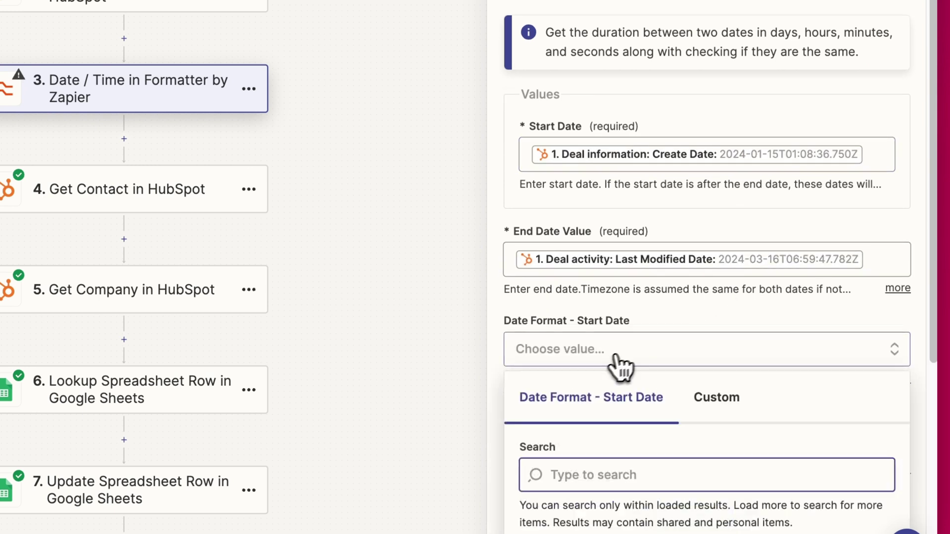
scroll(693, 419, "down", 1)
scroll(698, 416, "down", 2)
scroll(699, 418, "down", 2)
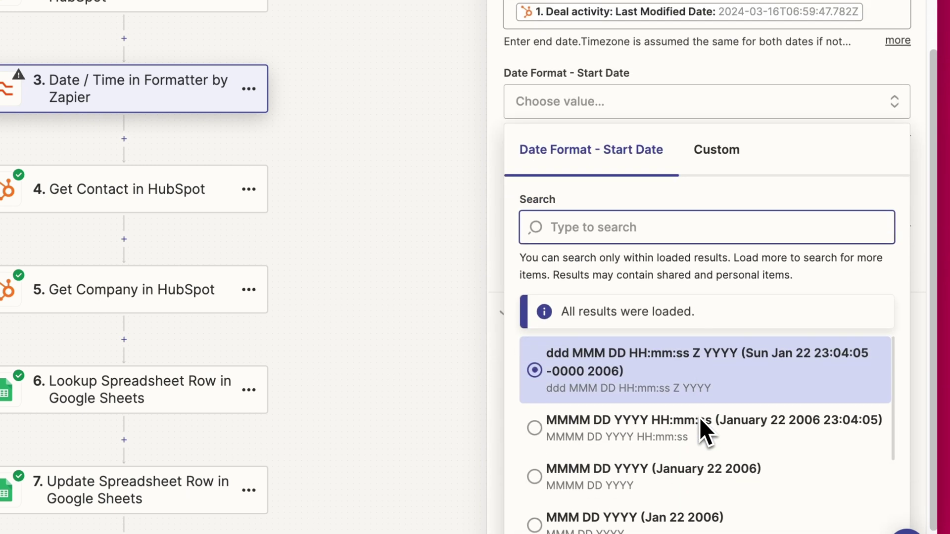
scroll(699, 418, "down", 1)
left_click(700, 476)
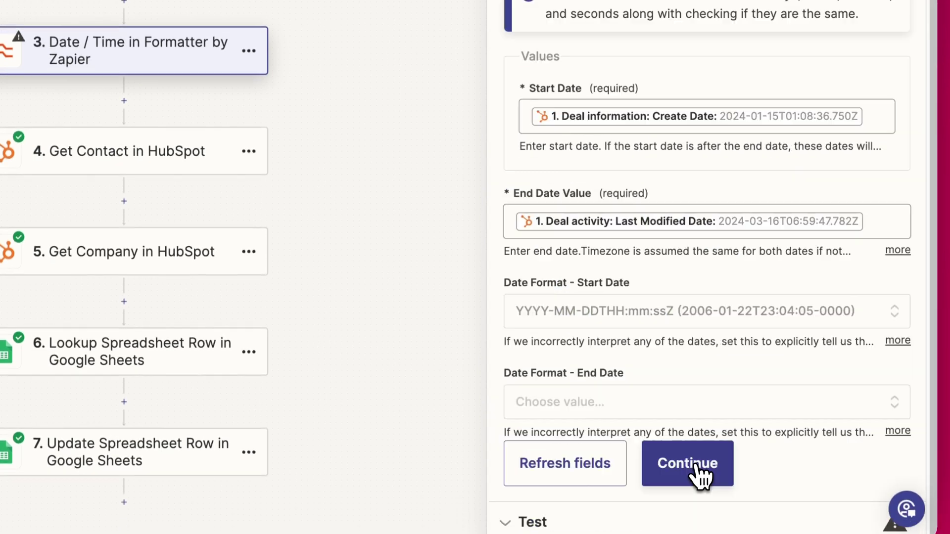
left_click(648, 416)
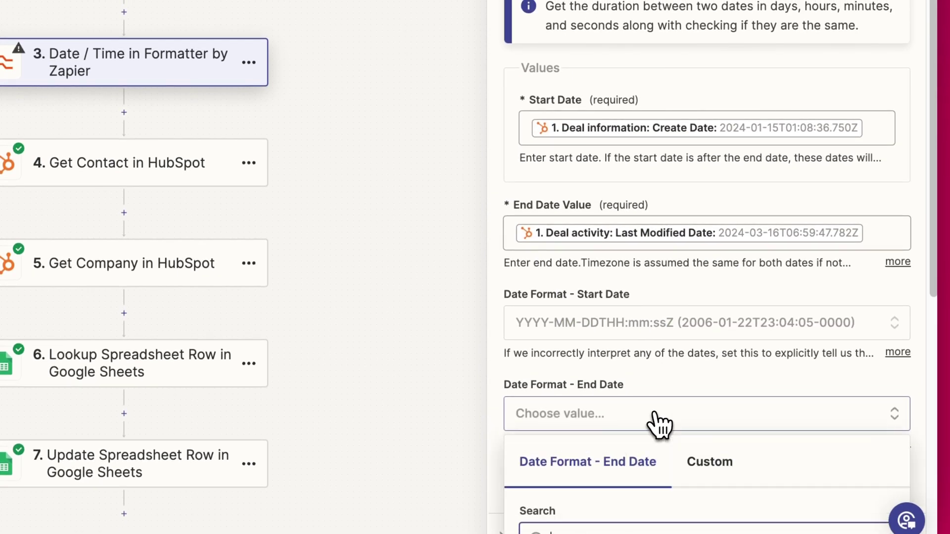
scroll(676, 424, "down", 8)
left_click(675, 481)
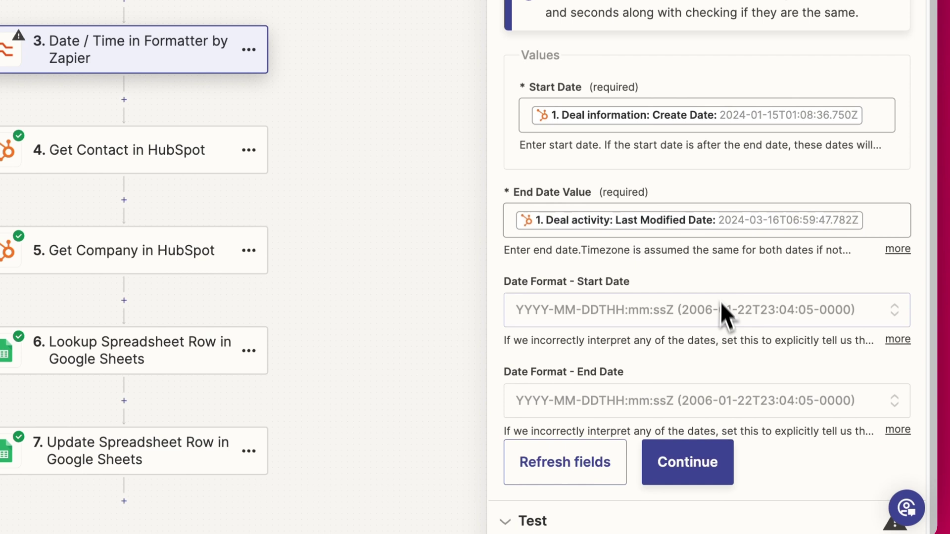
left_click(728, 466)
left_click(661, 425)
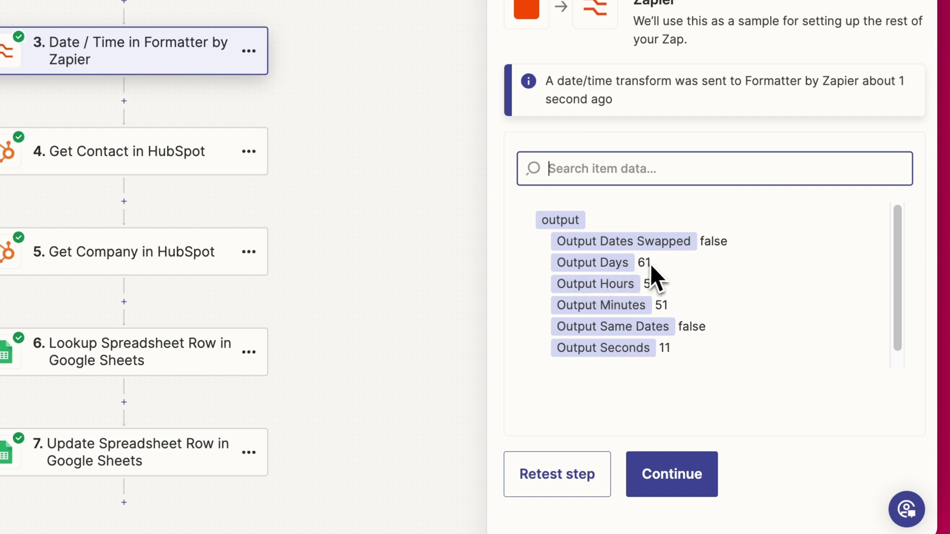
- Switch to the Deal Tracker sheet after the 61 days, 5 hours, 51 minutes, 11 seconds result
left_click(740, 247)
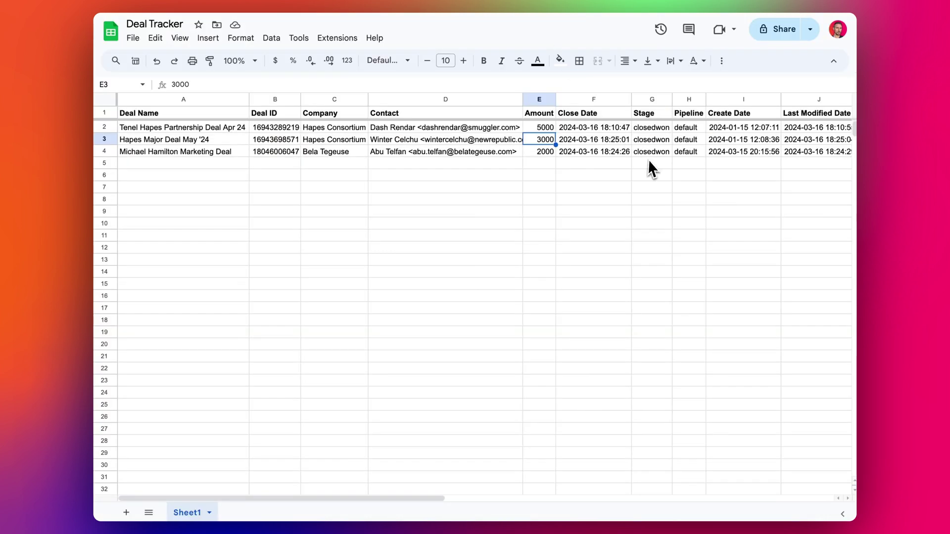
- Enter the heading 'Time Between' in cell K1 of the Deal Tracker sheet
left_click(651, 139)
left_click_drag(742, 127, 786, 140)
scroll(811, 147, "right", 3)
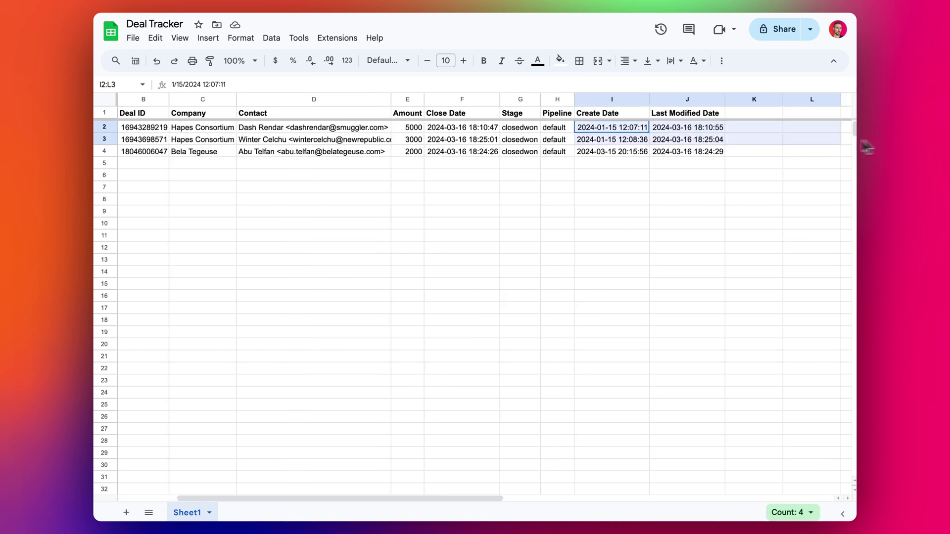
left_click(751, 114)
type("Time Between")
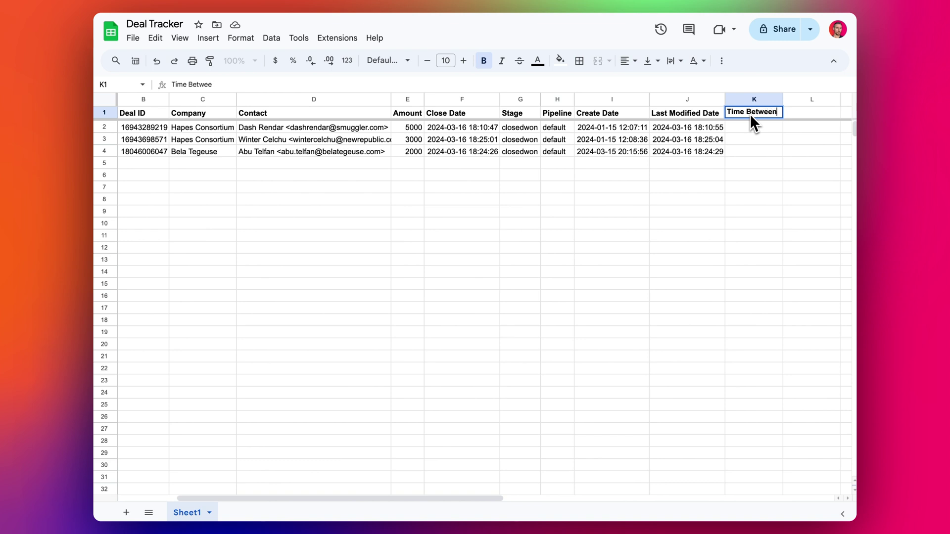
key("Return")
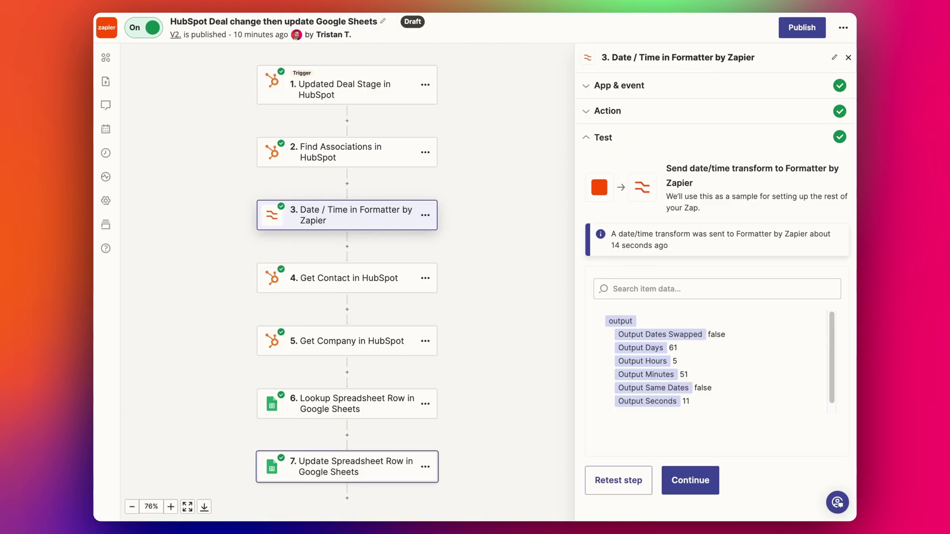
- Refresh step 7's fields, map step 3's Output Days into Time Between, and test
left_click(369, 477)
left_click(623, 285)
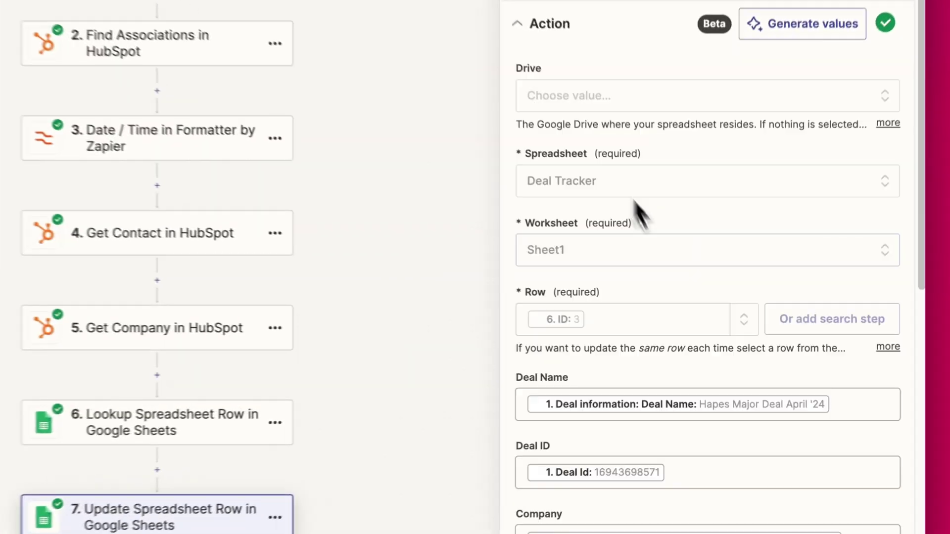
scroll(658, 241, "down", 10)
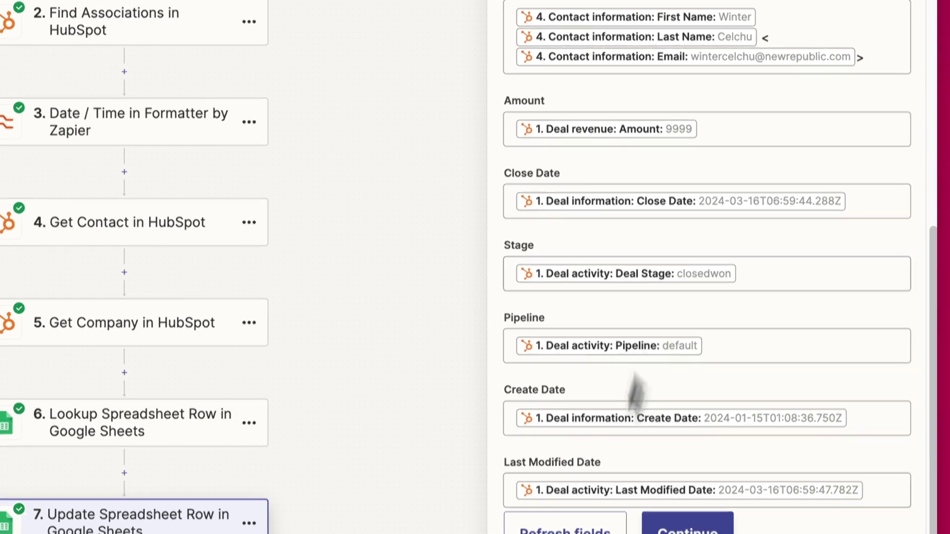
scroll(636, 391, "down", 3)
left_click(588, 473)
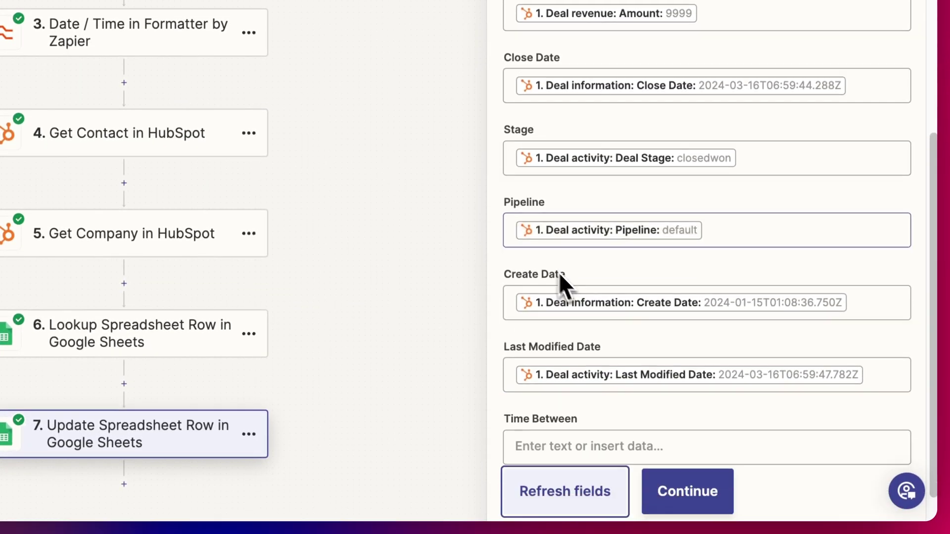
scroll(544, 416, "down", 1)
left_click(556, 401)
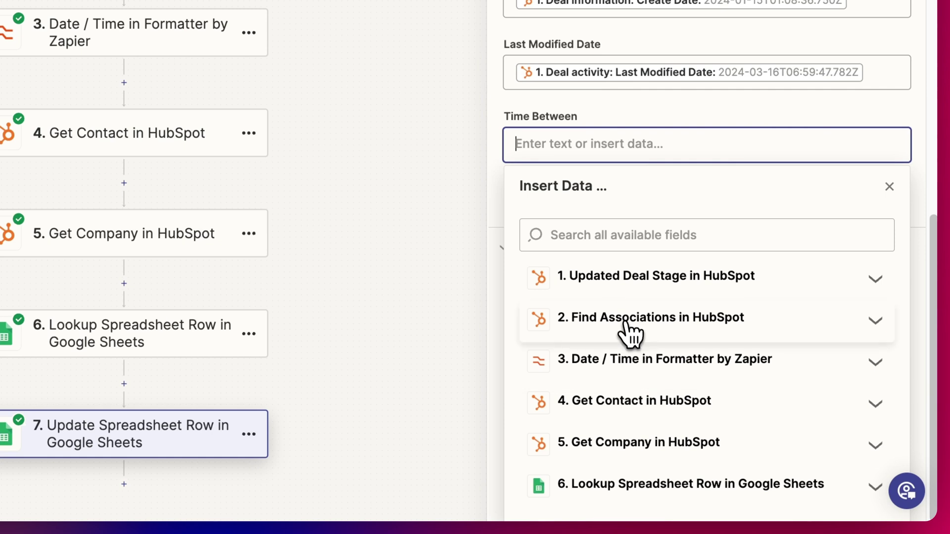
left_click(625, 353)
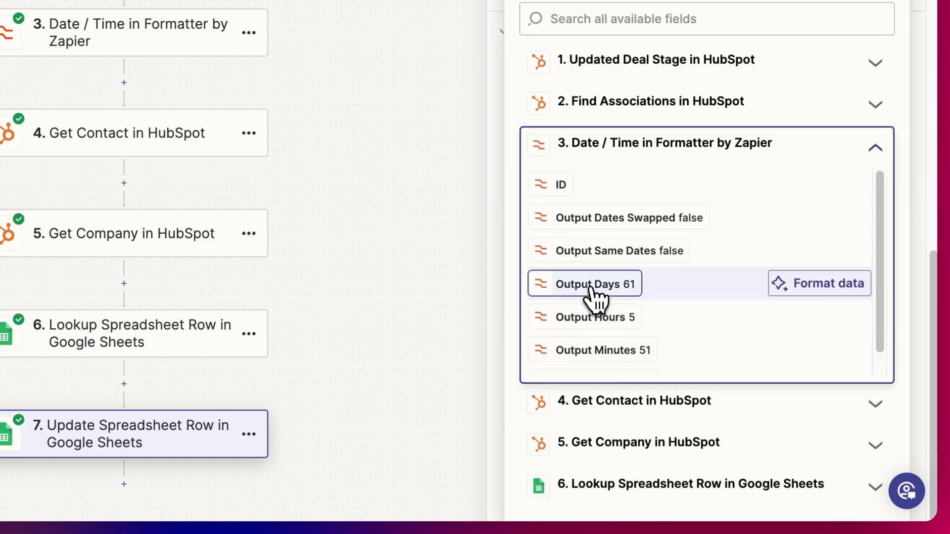
left_click(615, 290)
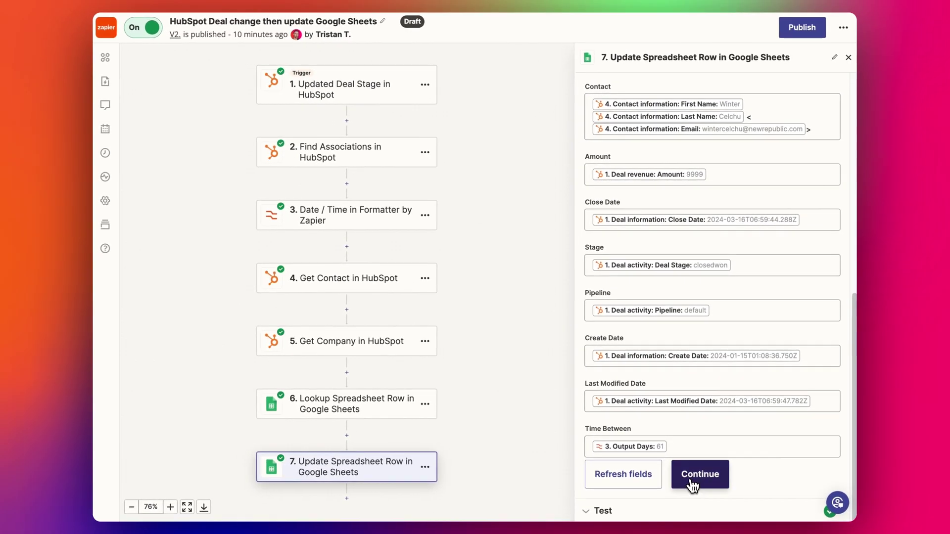
left_click(700, 476)
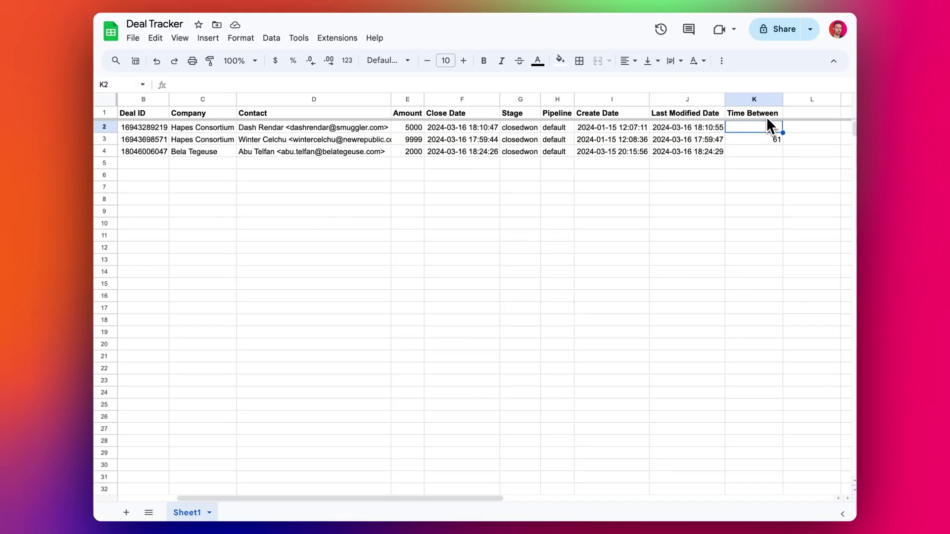
- Rename the K1 heading to 'Time Between days'
double_click(779, 115)
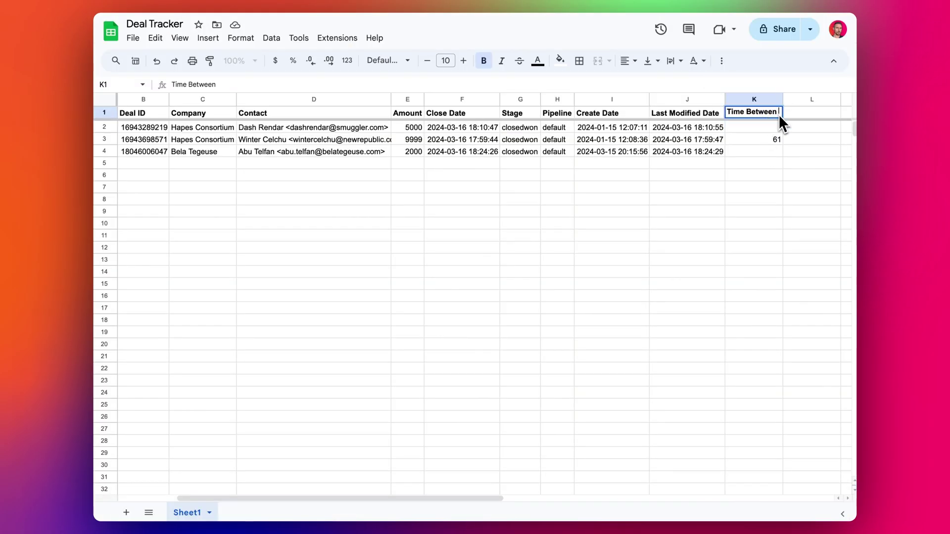
type("days")
key("Return")
left_click(764, 154)
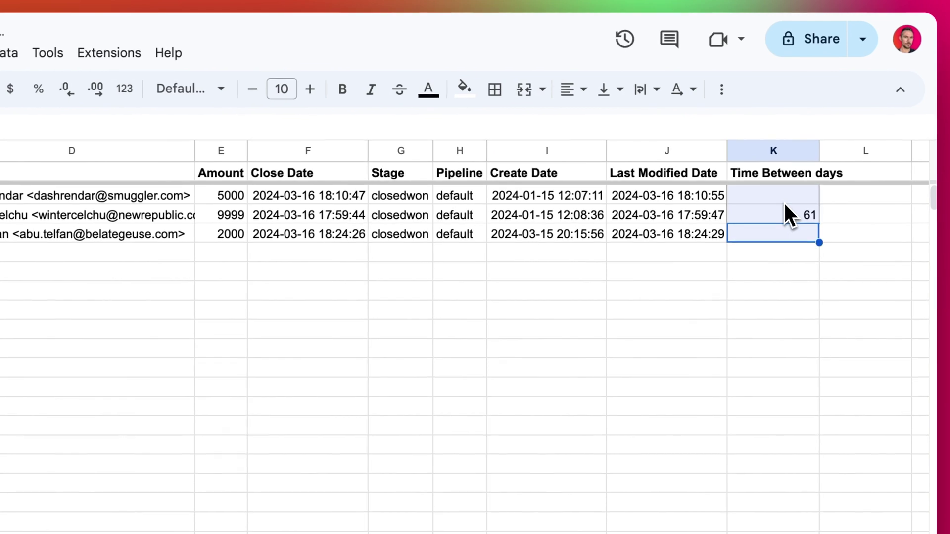
left_click(783, 196)
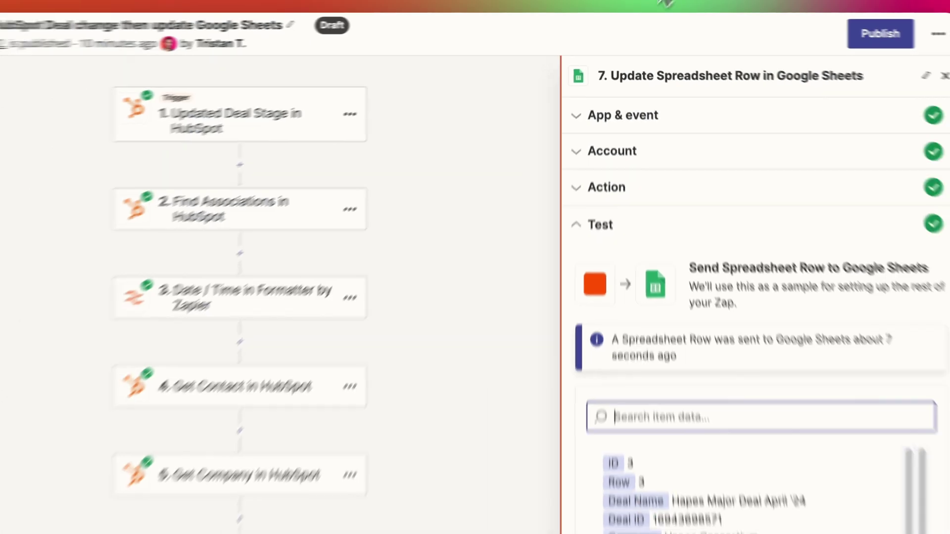
- Switch the Date / Time Formatter's transform to Format and clear the leftover comparison fields
left_click(401, 213)
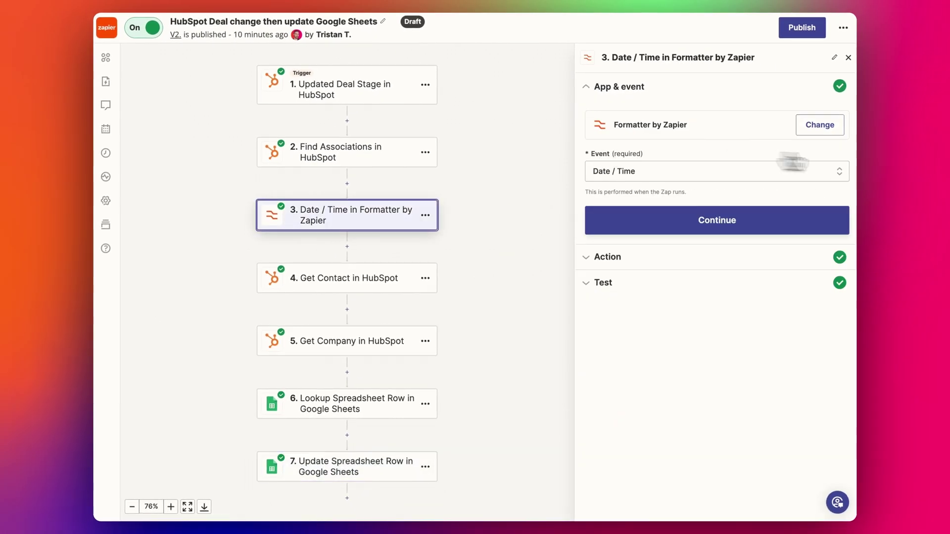
left_click(683, 168)
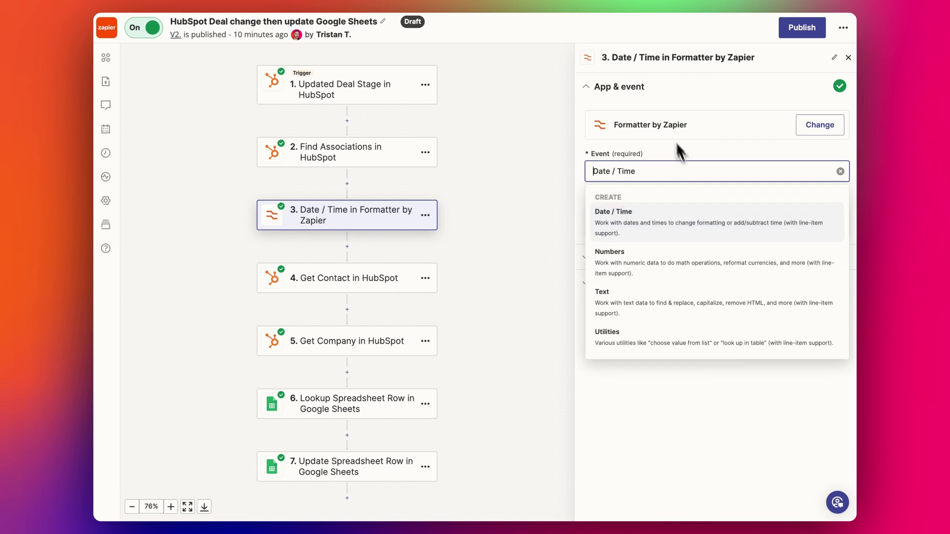
left_click(665, 122)
left_click(674, 225)
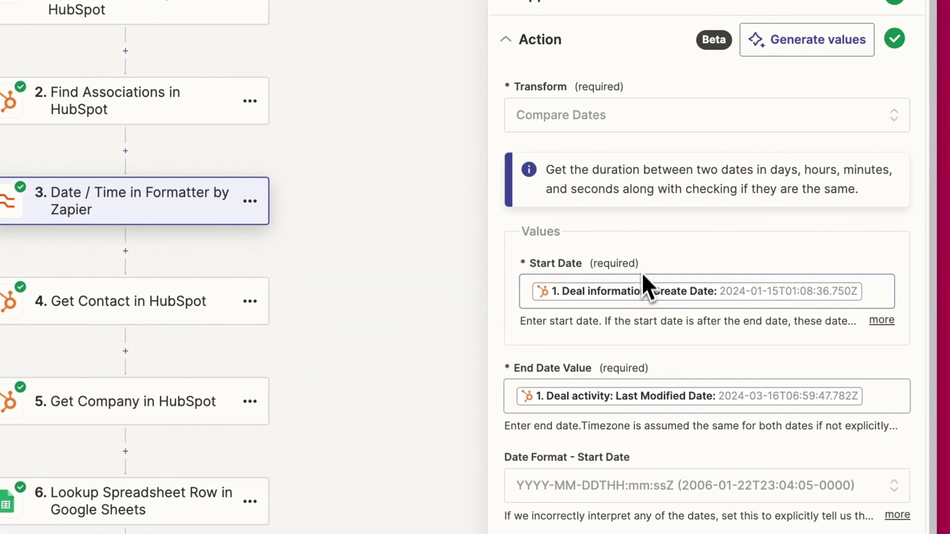
left_click(611, 124)
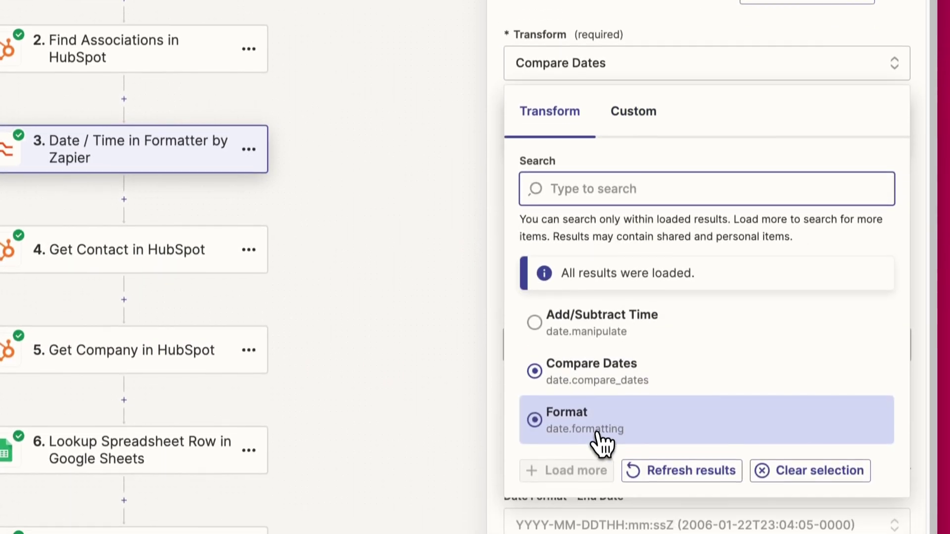
left_click(600, 442)
scroll(802, 142, "down", 2)
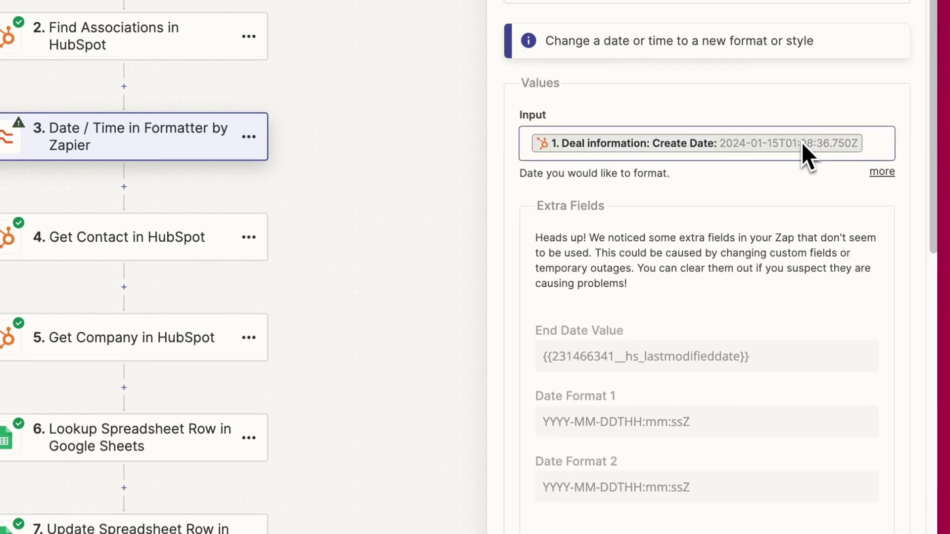
left_click(746, 440)
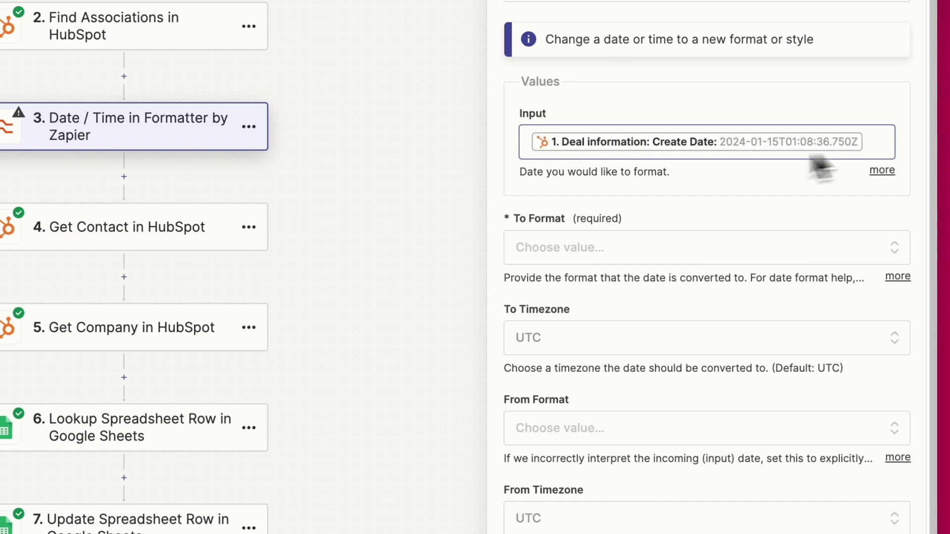
- Set the To Format output to the custom format YYMMDD
left_click(611, 249)
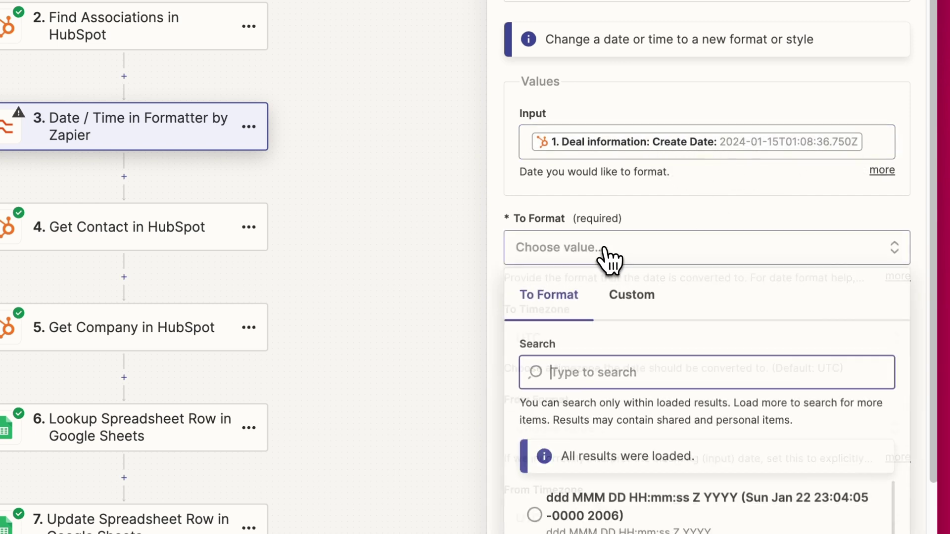
scroll(616, 432, "down", 2)
scroll(616, 432, "down", 3)
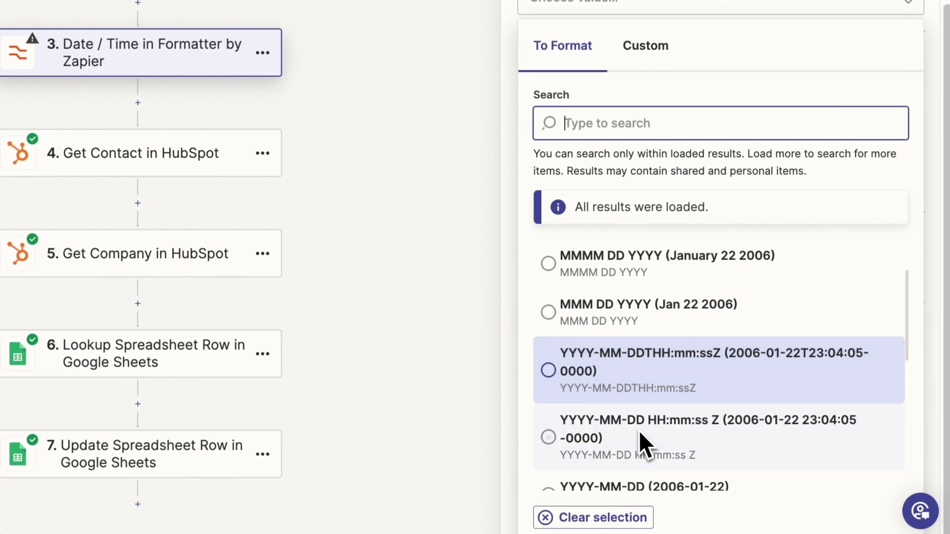
left_click(636, 462)
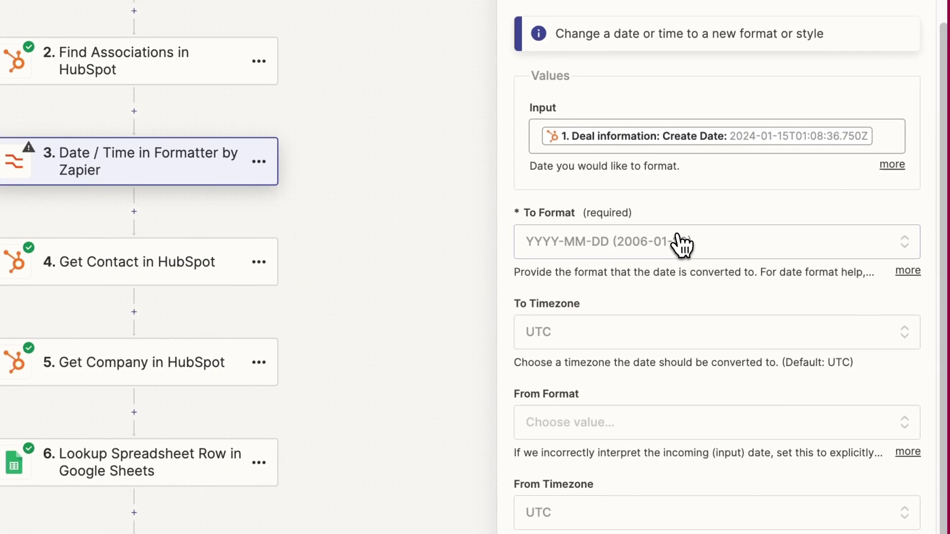
left_click(678, 246)
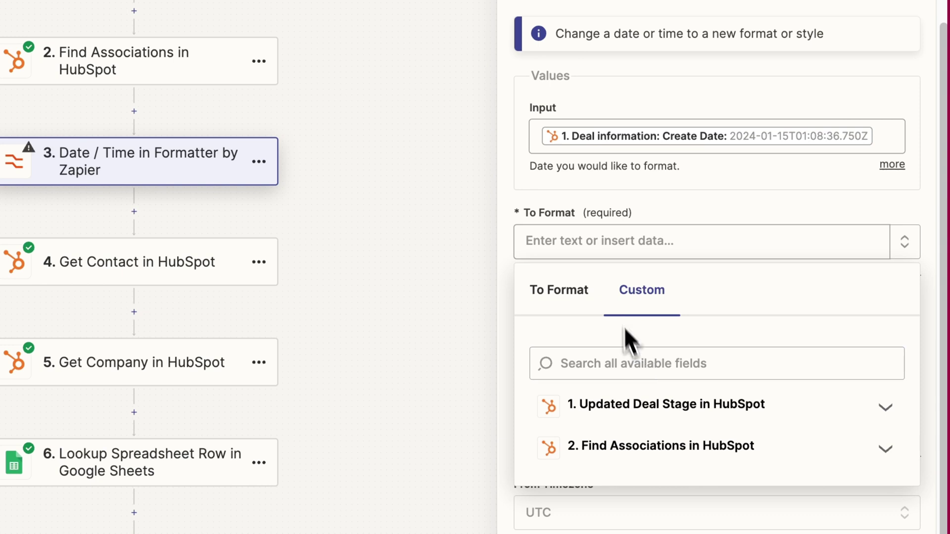
left_click(609, 240)
type("YYMMDD")
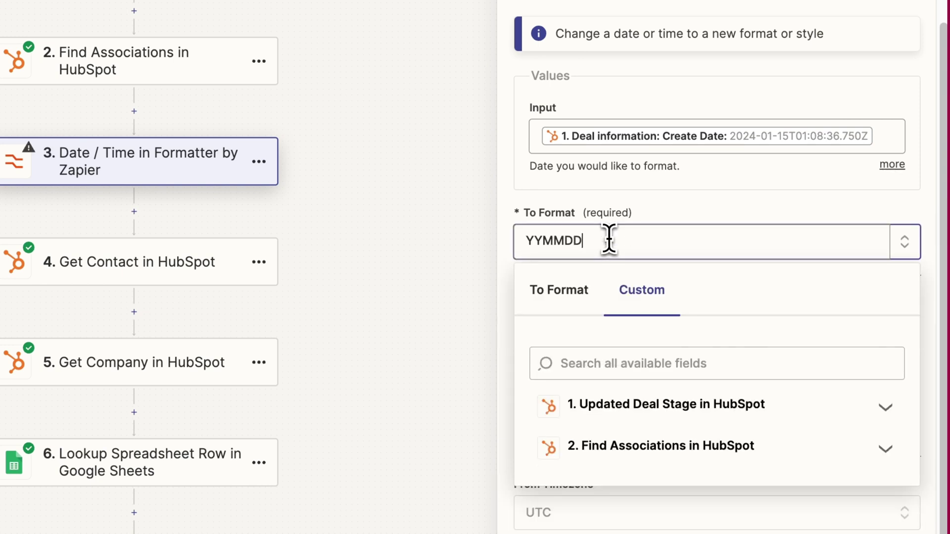
left_click(675, 203)
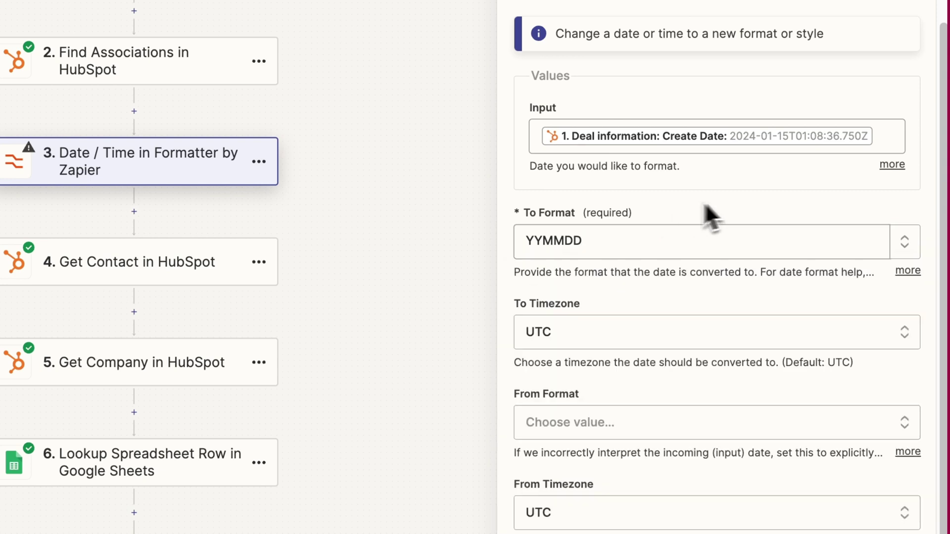
left_click(903, 269)
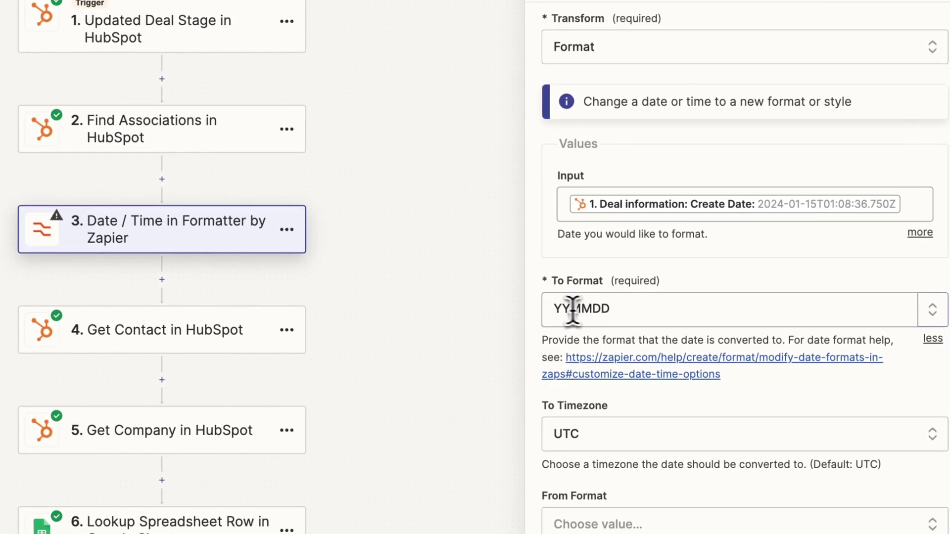
left_click_drag(574, 310, 595, 309)
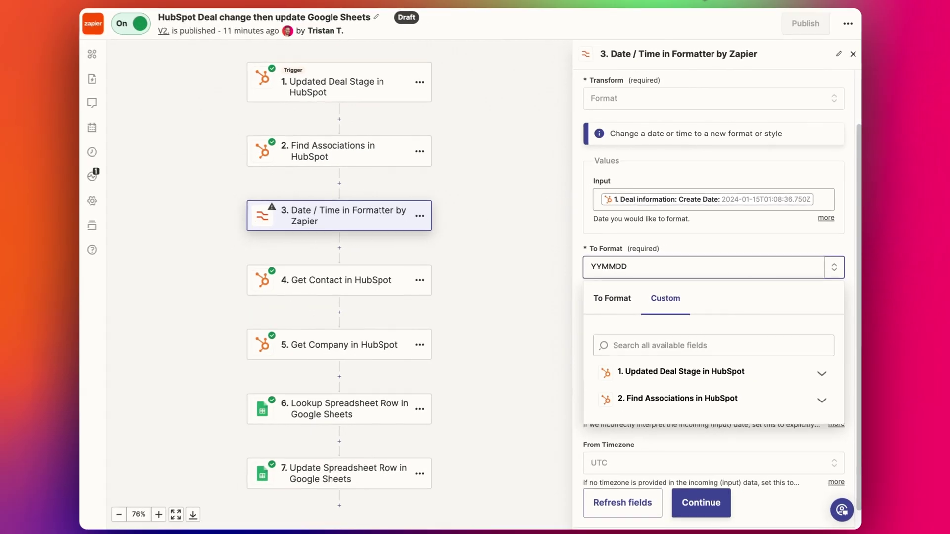
- Review the YYYY and YY year tokens in the help article's custom value table
scroll(503, 149, "down", 5)
scroll(502, 151, "down", 5)
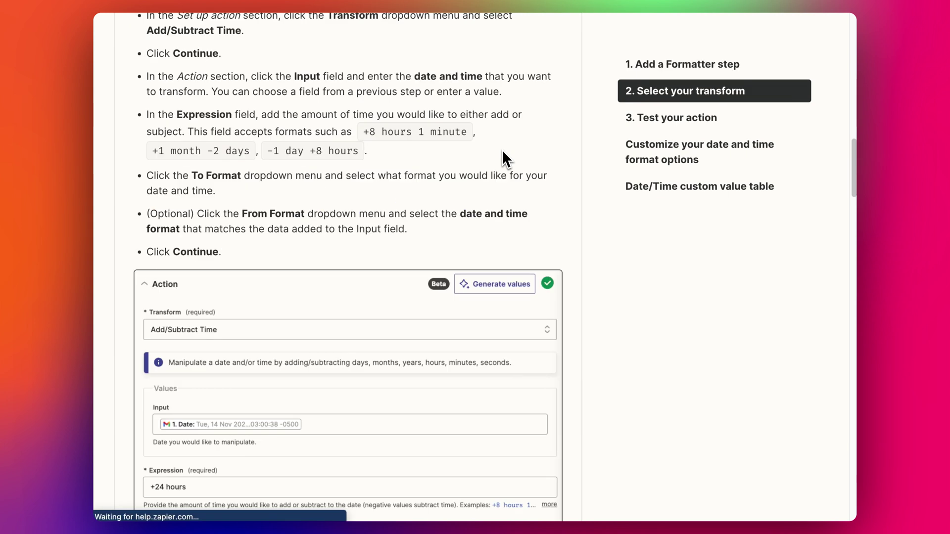
scroll(502, 151, "down", 5)
scroll(502, 151, "down", 3)
scroll(503, 151, "down", 2)
scroll(503, 156, "down", 1)
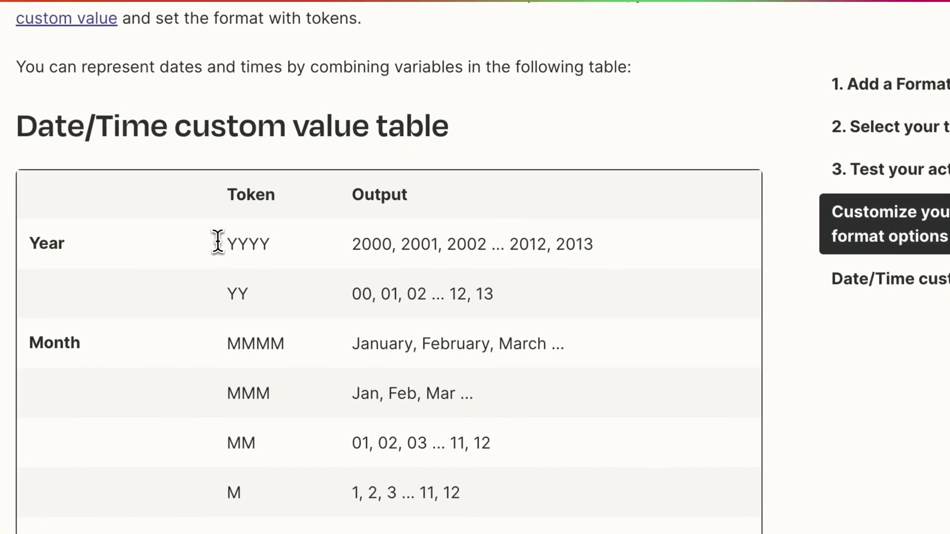
left_click_drag(235, 258, 312, 263)
left_click(432, 241)
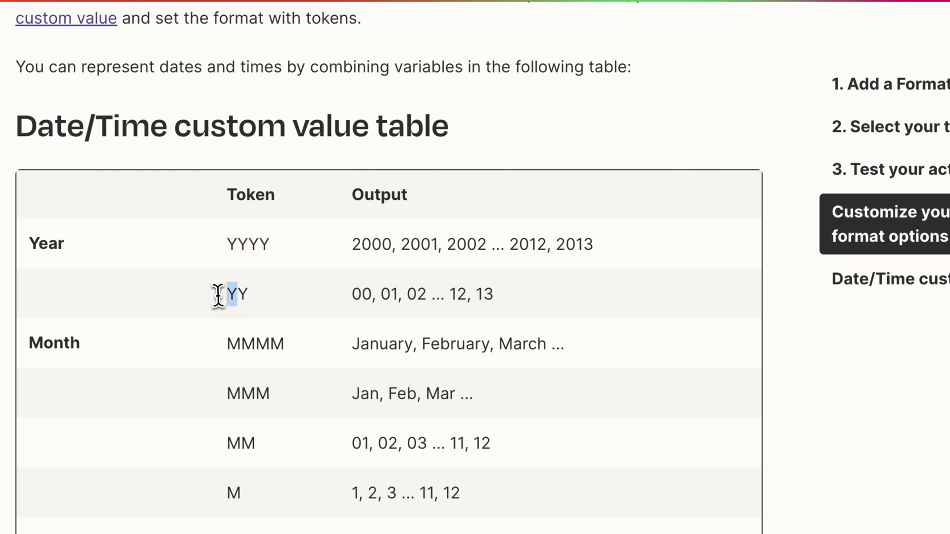
scroll(411, 283, "down", 5)
scroll(411, 283, "up", 2)
left_click_drag(352, 91, 484, 91)
left_click(483, 91)
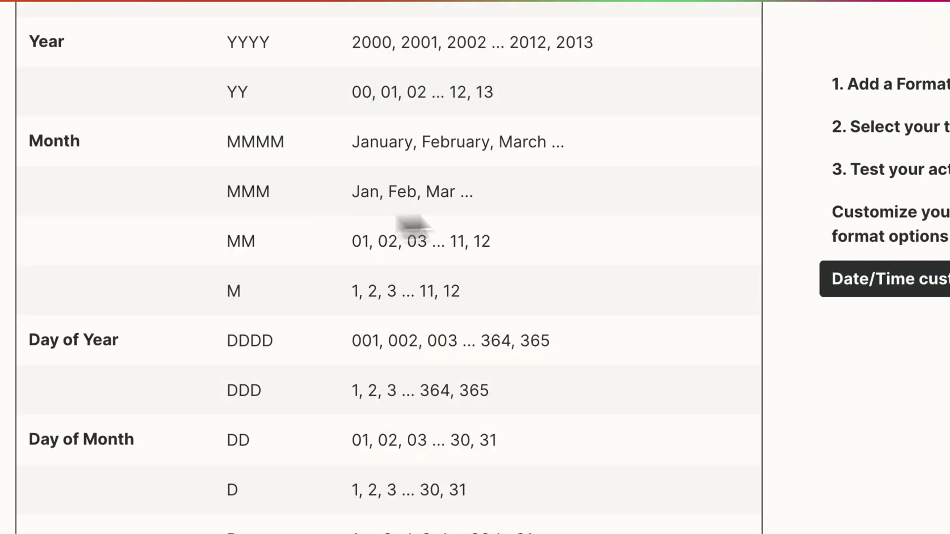
- Browse the month, day and hour tokens, then close the format suggestions
scroll(378, 314, "down", 1)
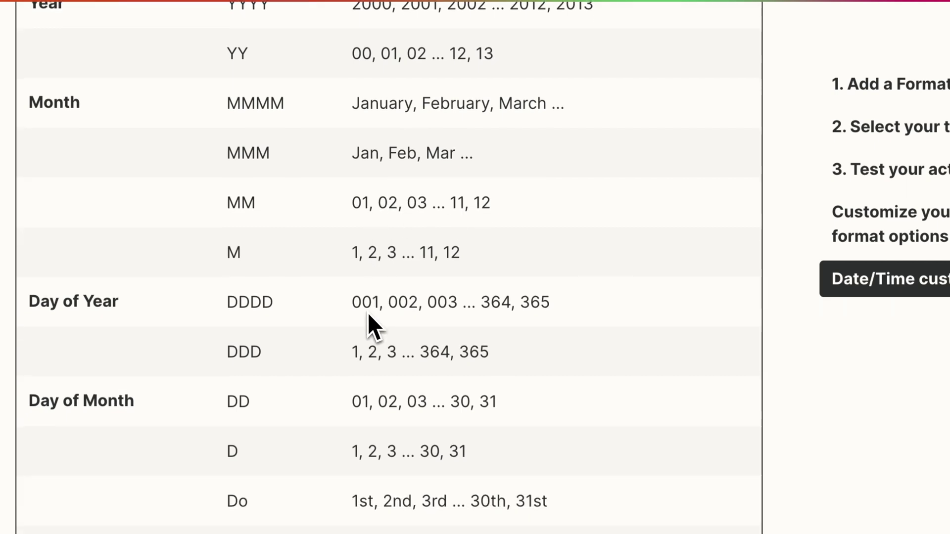
scroll(438, 346, "down", 1)
scroll(426, 351, "down", 5)
scroll(426, 351, "down", 1)
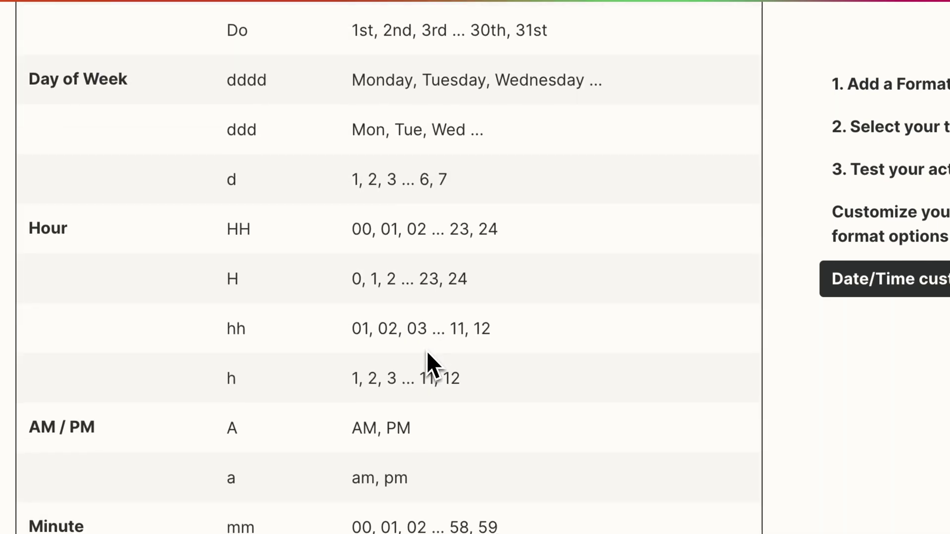
scroll(426, 351, "down", 2)
scroll(427, 351, "down", 2)
scroll(427, 351, "down", 4)
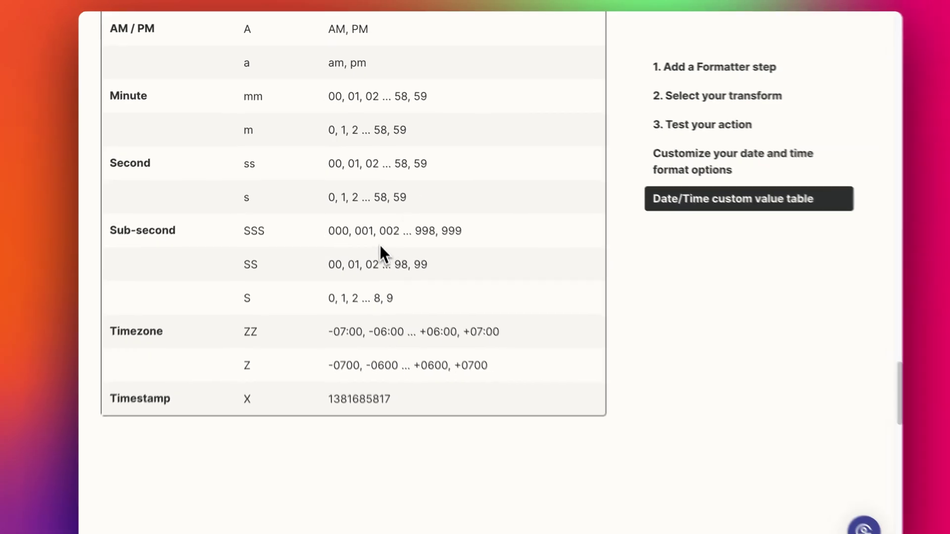
left_click(738, 236)
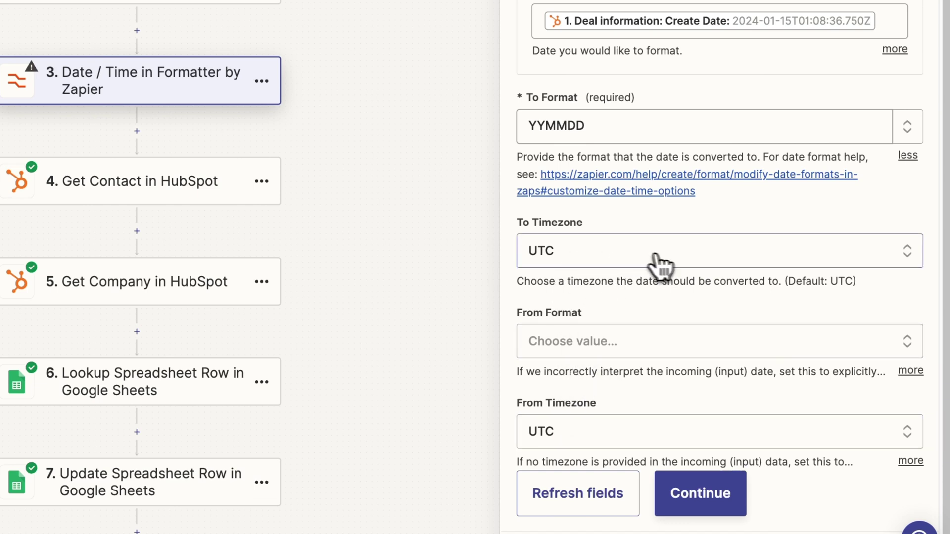
- Set From Timezone to US/Eastern and test the Formatter, which returns 240115
left_click(601, 248)
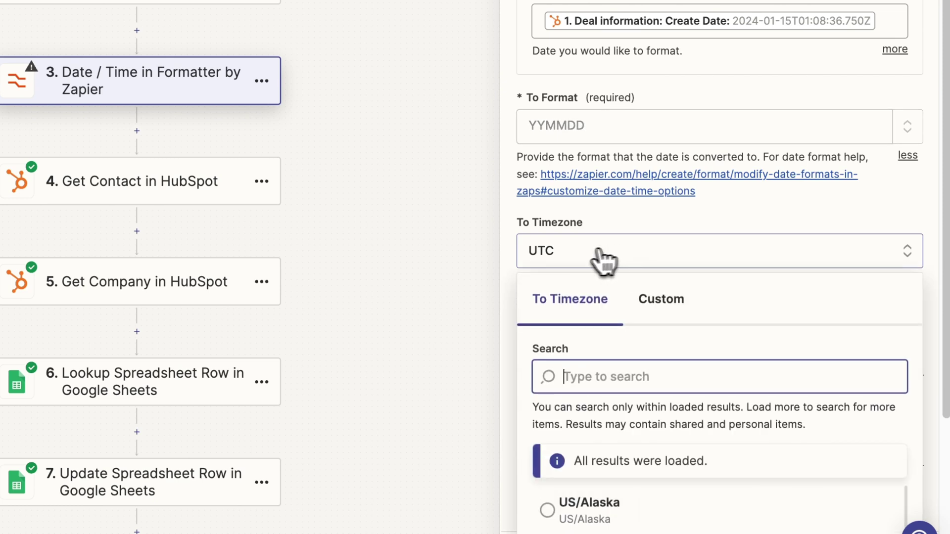
left_click(641, 216)
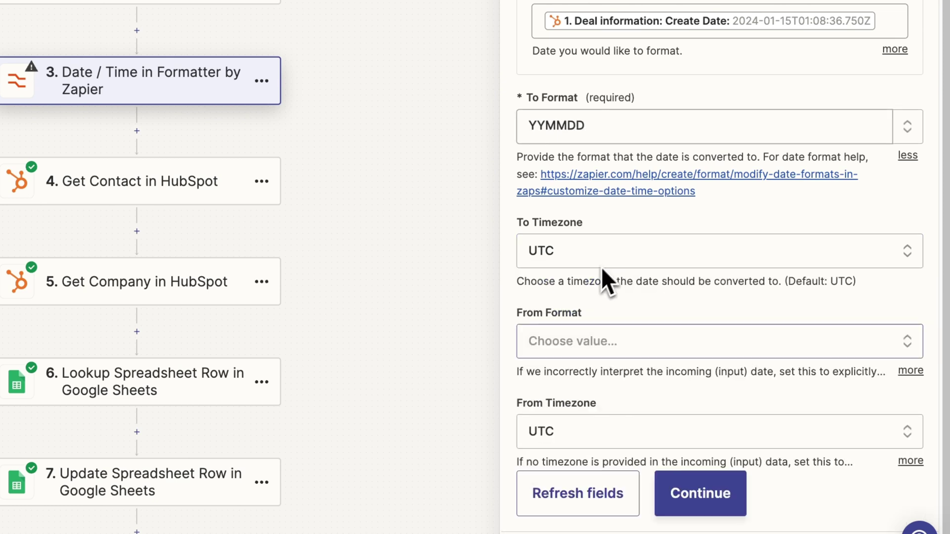
left_click(656, 437)
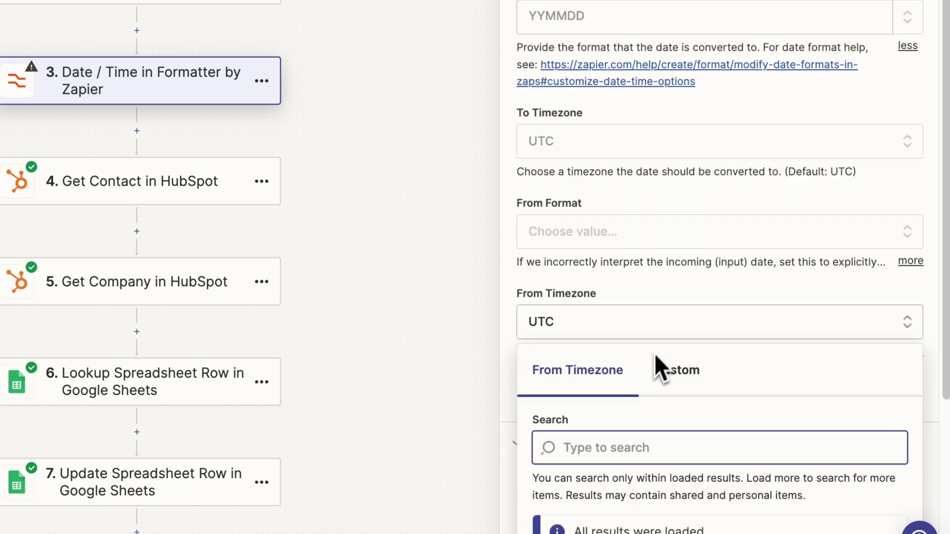
scroll(717, 310, "down", 5)
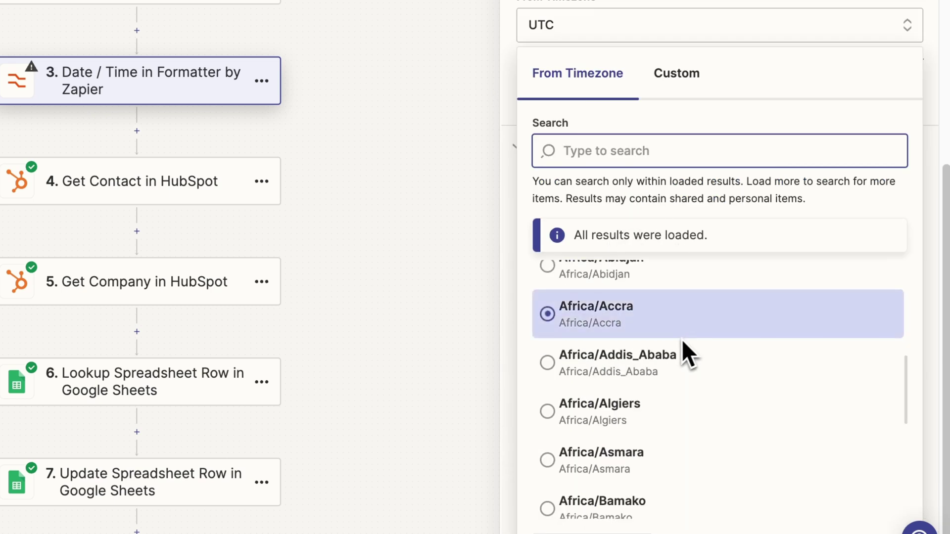
scroll(681, 339, "up", 5)
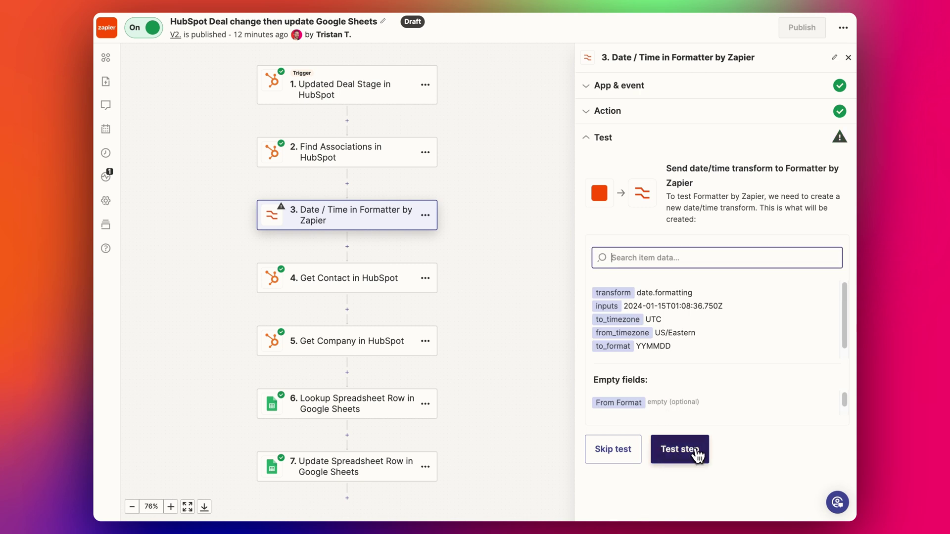
left_click(681, 449)
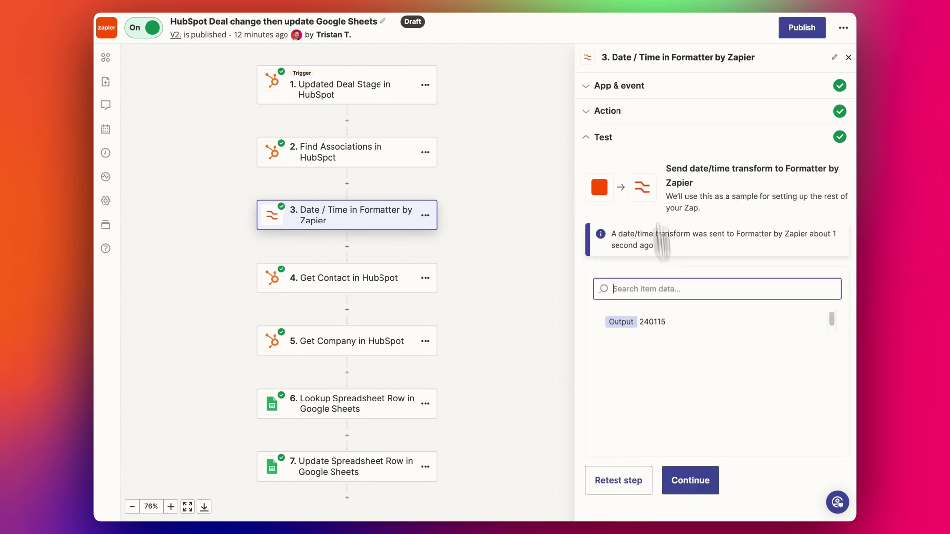
left_click(649, 112)
scroll(689, 320, "down", 1)
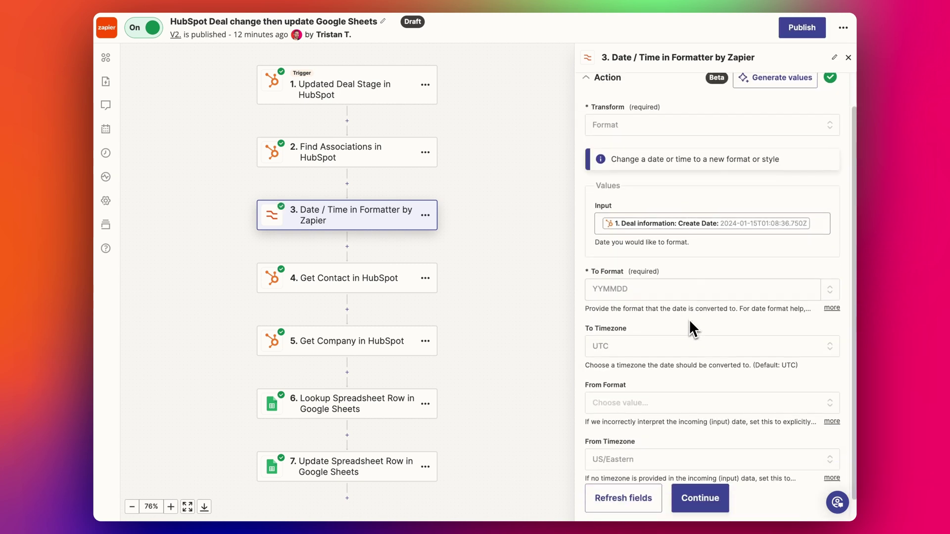
- Append HH:mm to the YYMMDD output format, checking the HH and mm tokens
left_click(673, 292)
type("`H")
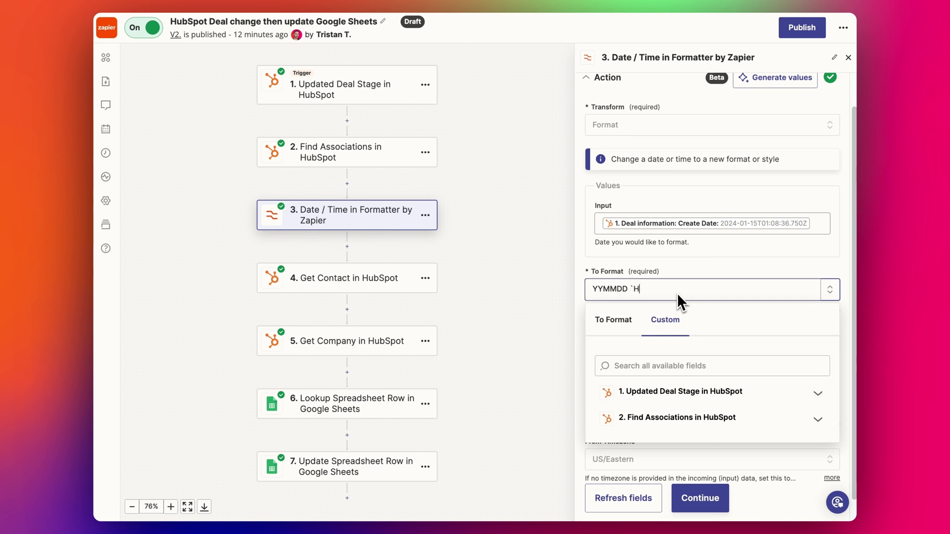
type("H:mm")
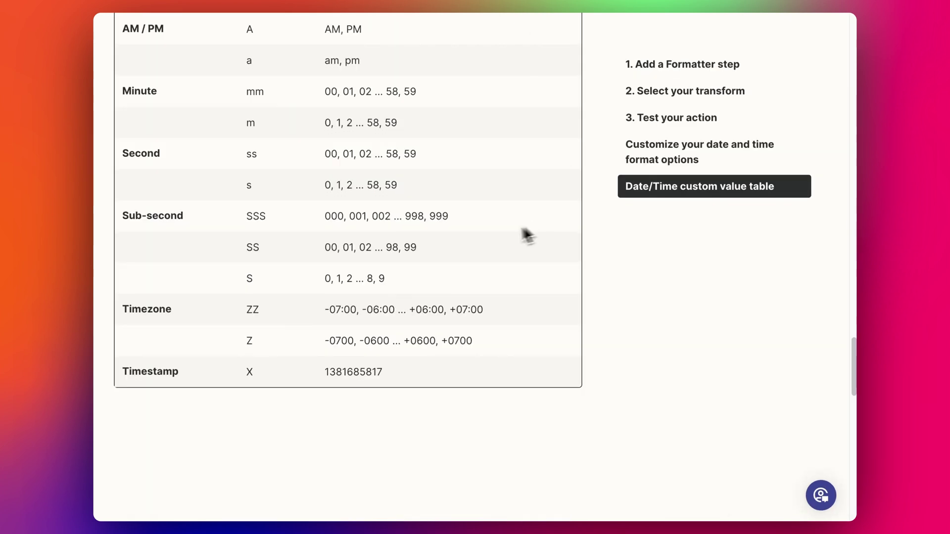
scroll(327, 262, "up", 2)
scroll(365, 248, "up", 2)
scroll(347, 257, "up", 1)
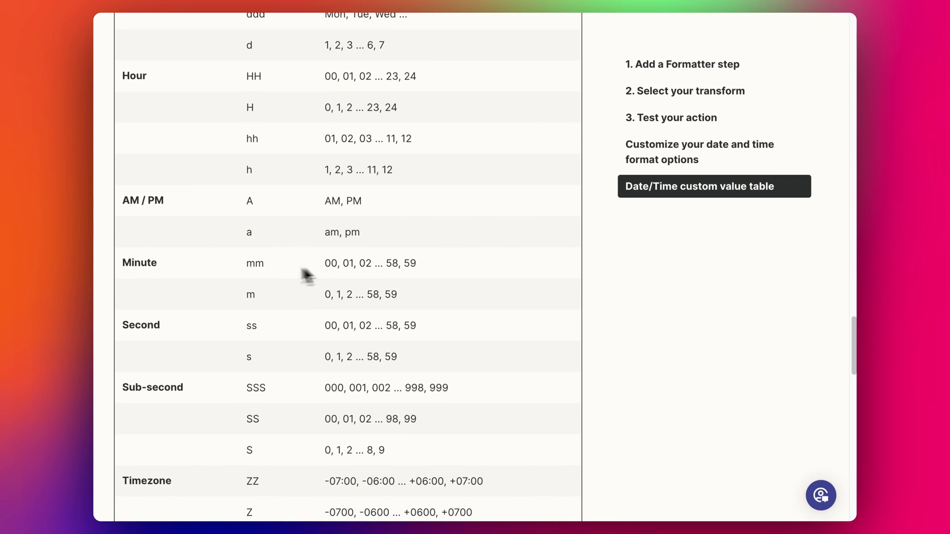
double_click(255, 263)
scroll(296, 253, "up", 2)
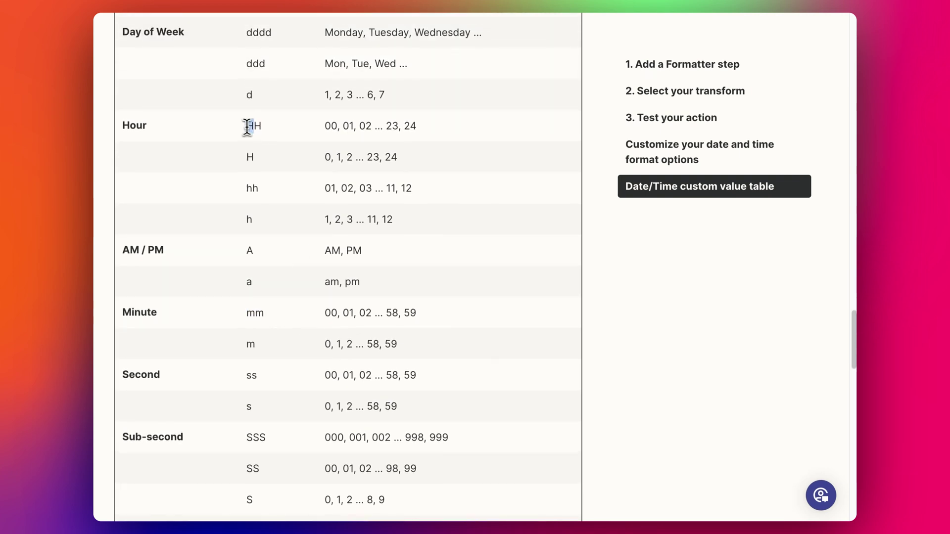
double_click(253, 126)
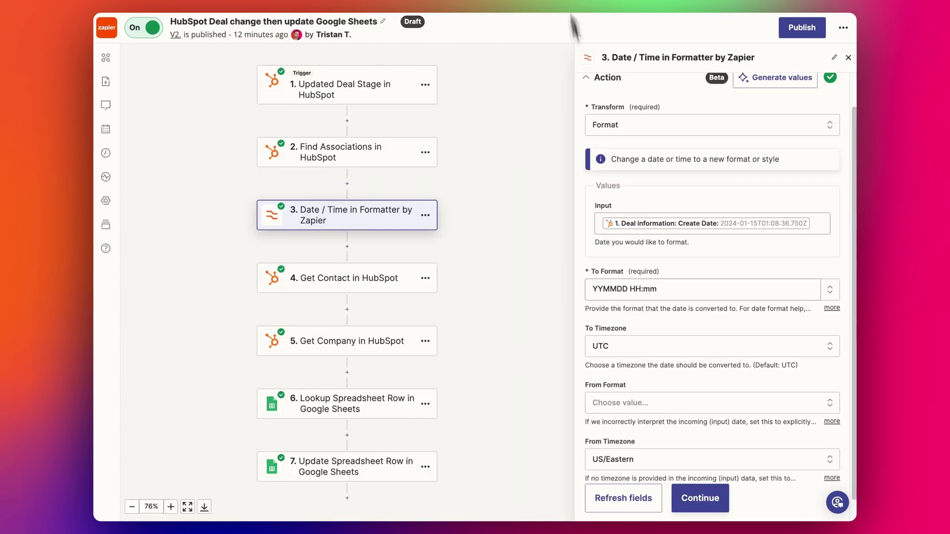
- Retest the Formatter step and confirm the output 240115 06:08
left_click(700, 498)
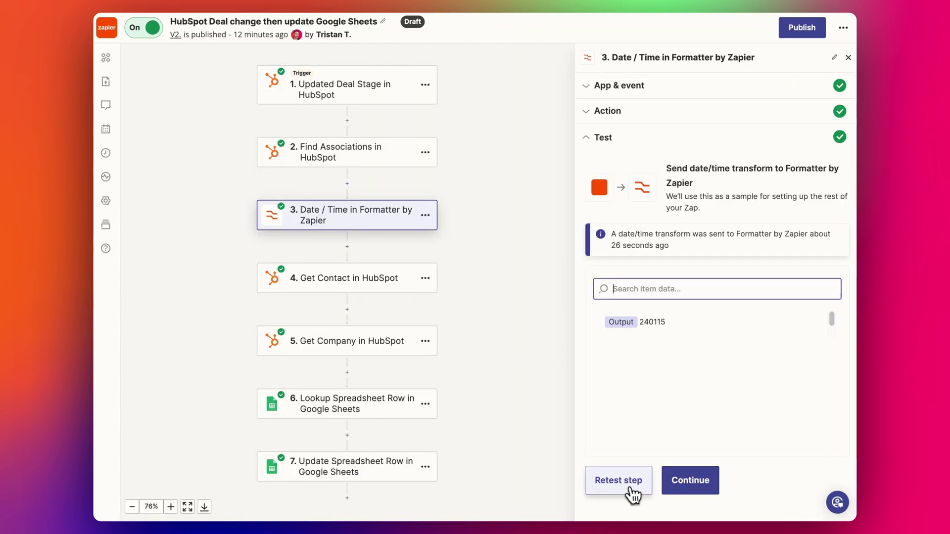
left_click(627, 492)
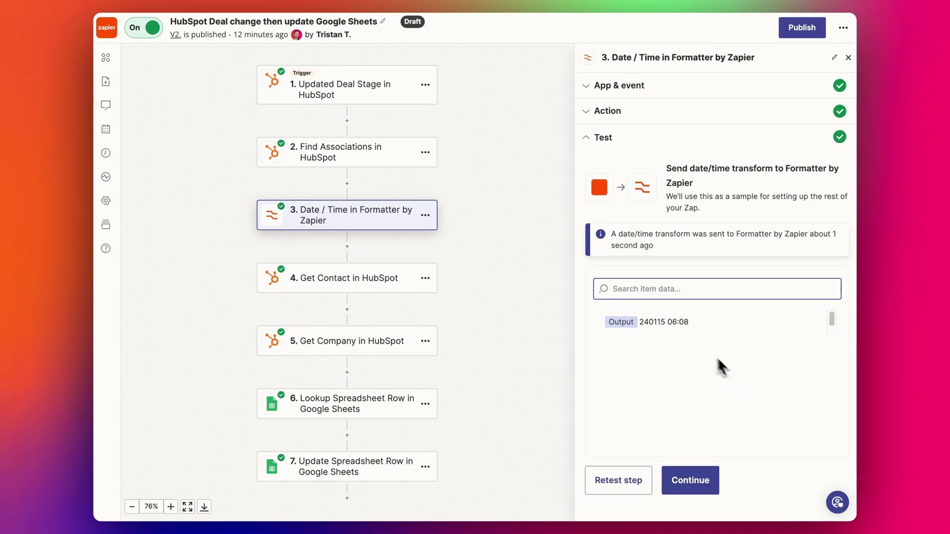
left_click_drag(668, 322, 678, 322)
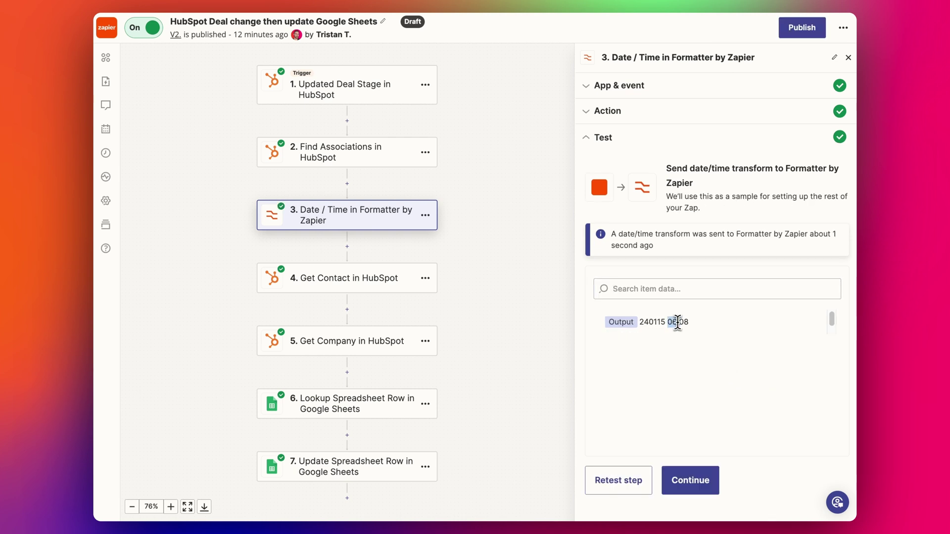
left_click(627, 492)
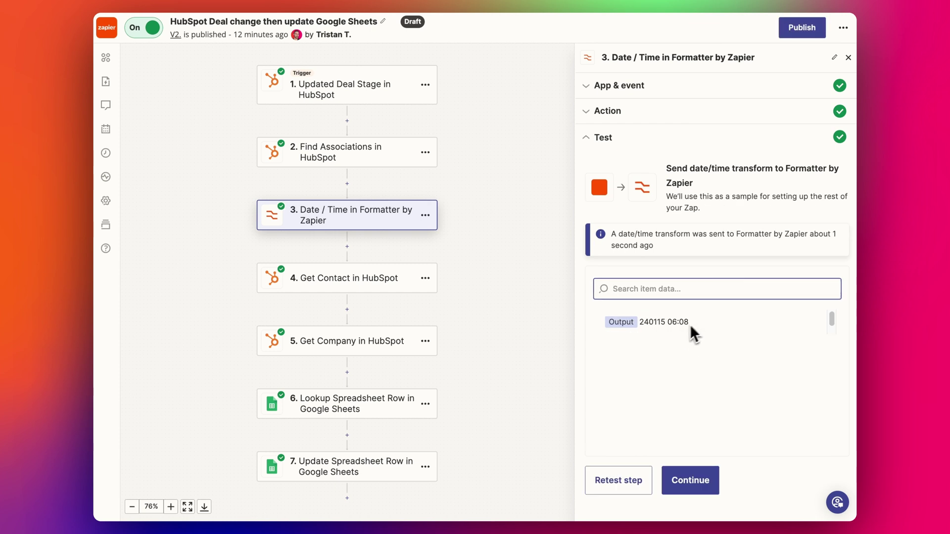
left_click(668, 322)
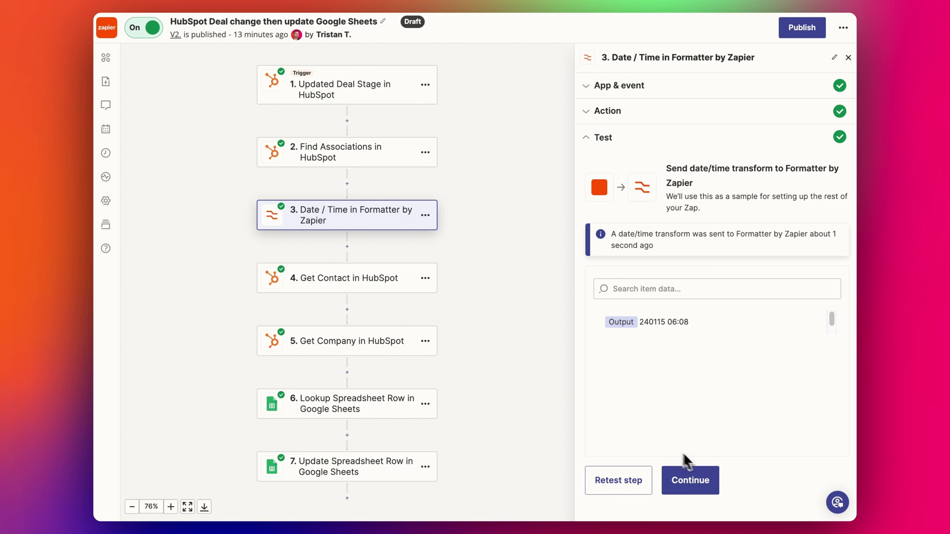
- Inspect the Get Contact step's action and app settings, then reopen the Formatter's settings
left_click(691, 488)
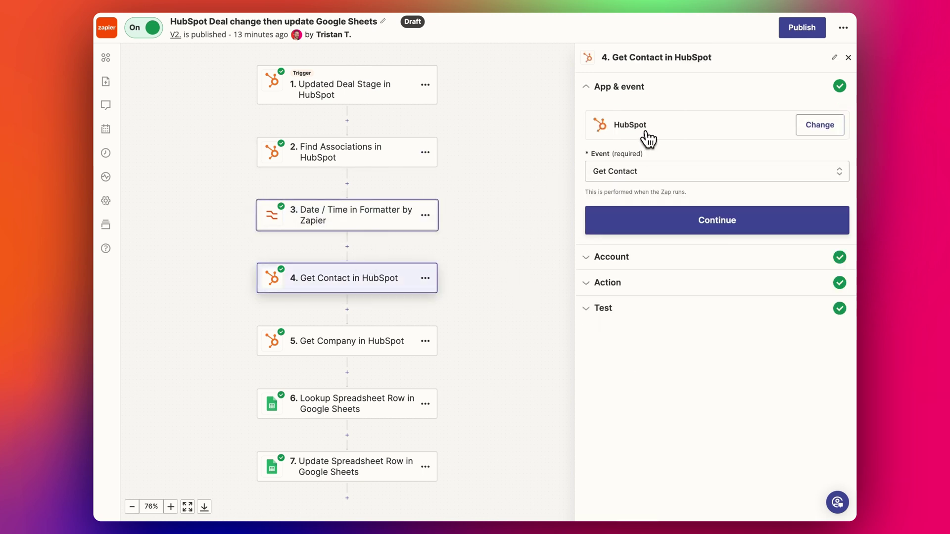
left_click(643, 286)
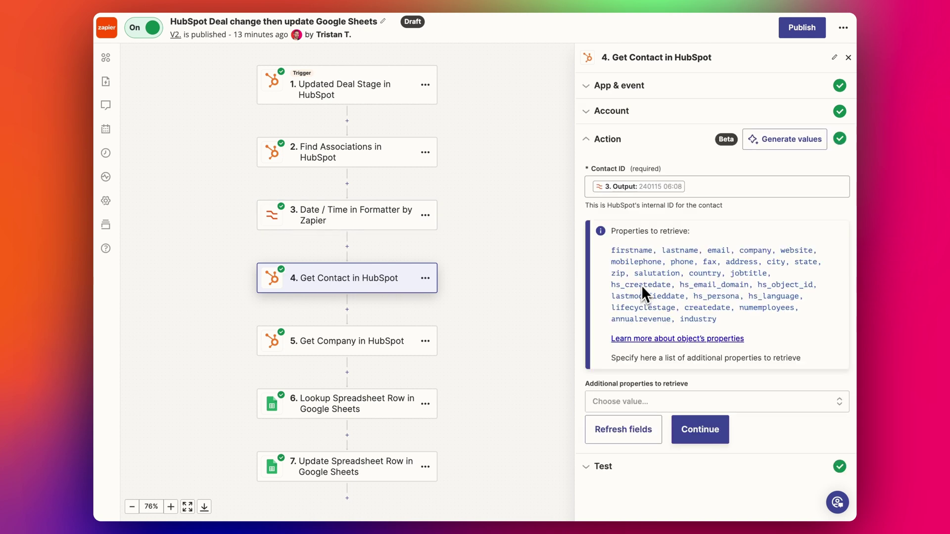
left_click(641, 89)
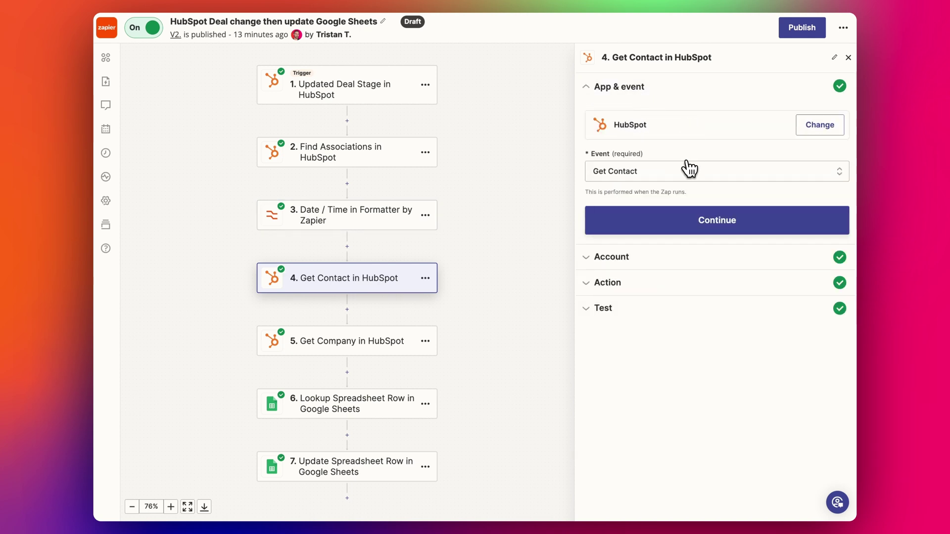
left_click(350, 215)
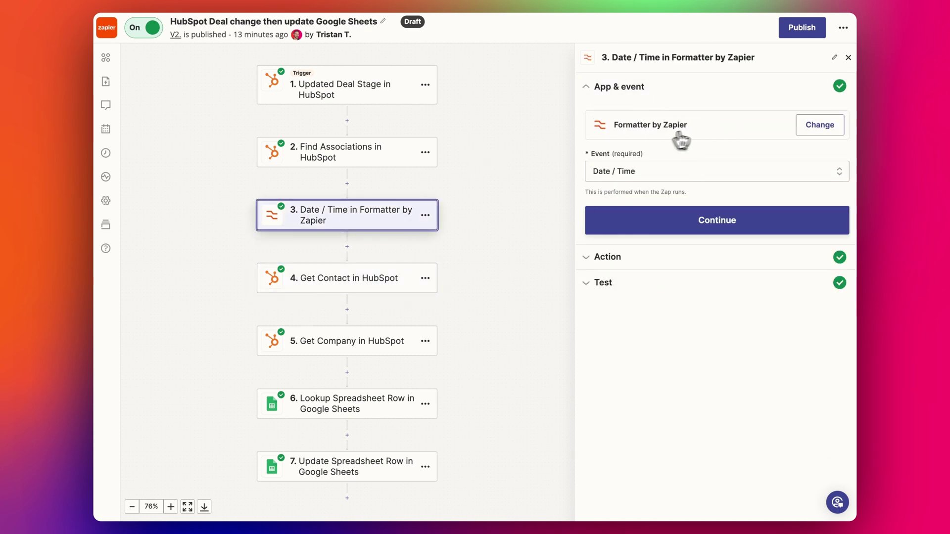
left_click(661, 261)
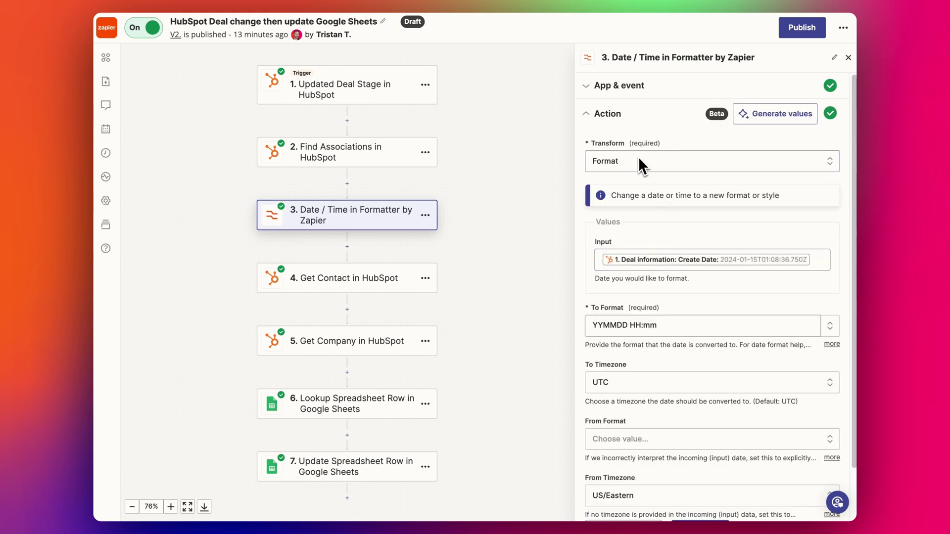